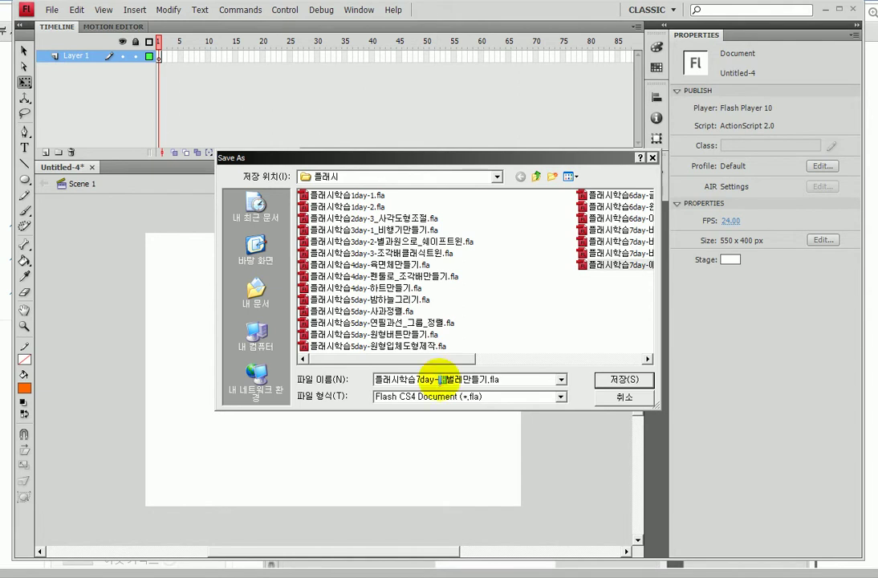
Step: Save the document under the file name 플래시학습7day-로테이트_카피모션
shift+click(524, 379)
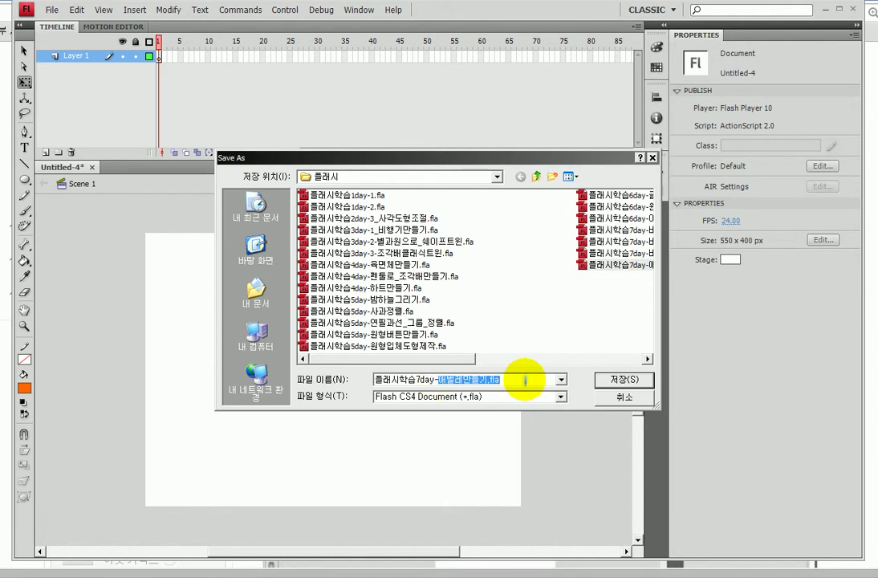
text(ㅁ)
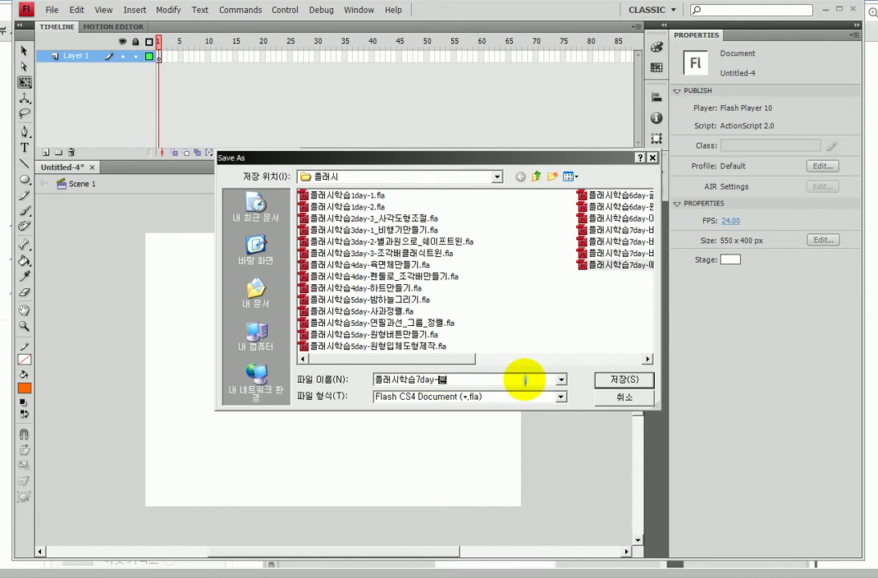
text(로테이트_카피모션)
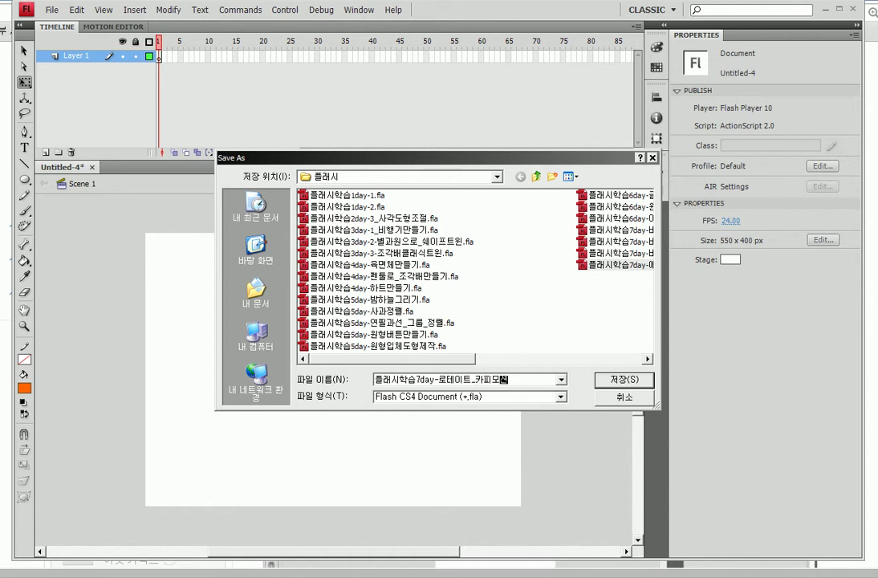
key(Return)
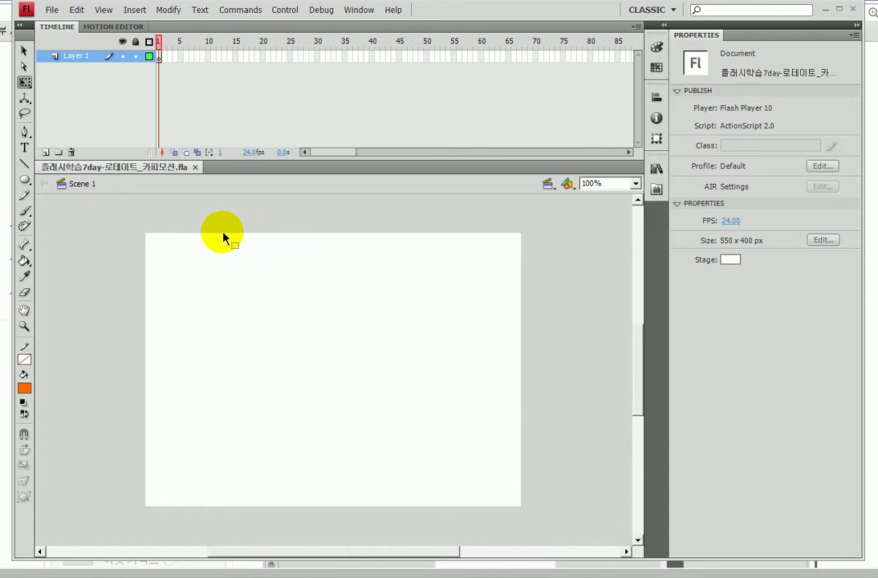
Step: Import mushroom.jpg from the 제7강 folder onto the stage, using thumbnails to find the picture
key(ctrl+r)
click(322, 254)
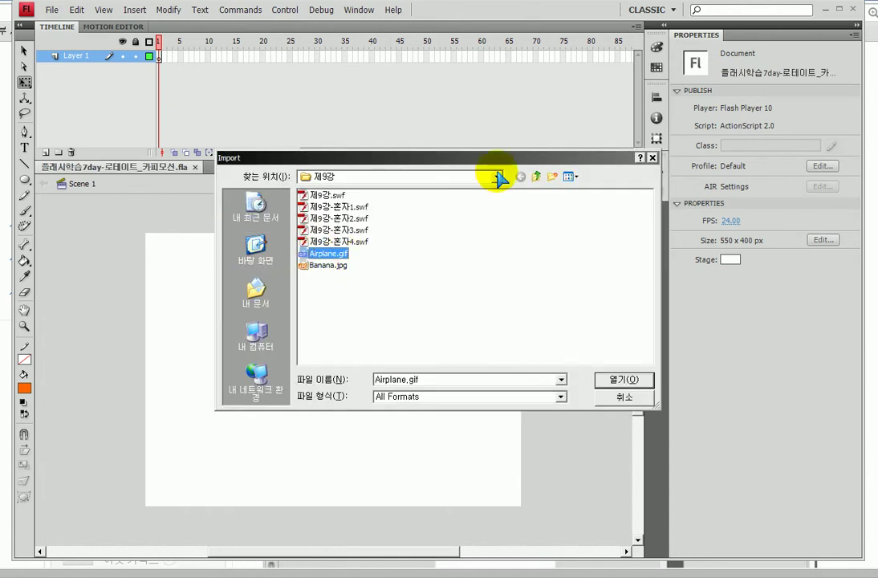
click(536, 176)
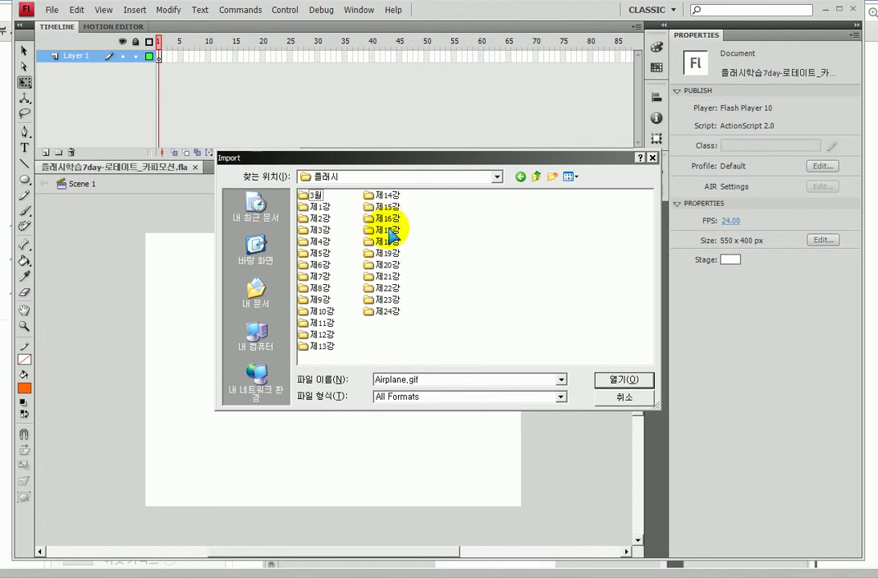
double_click(320, 288)
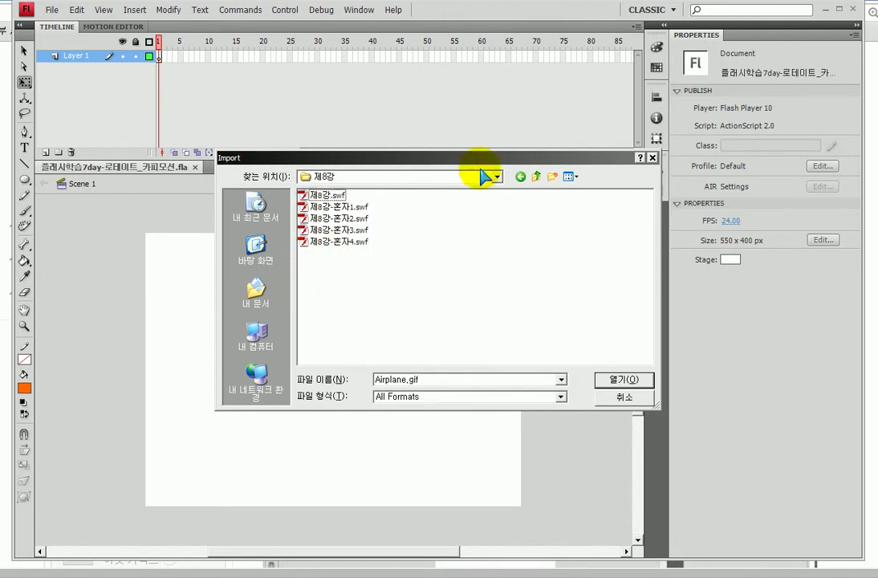
click(535, 175)
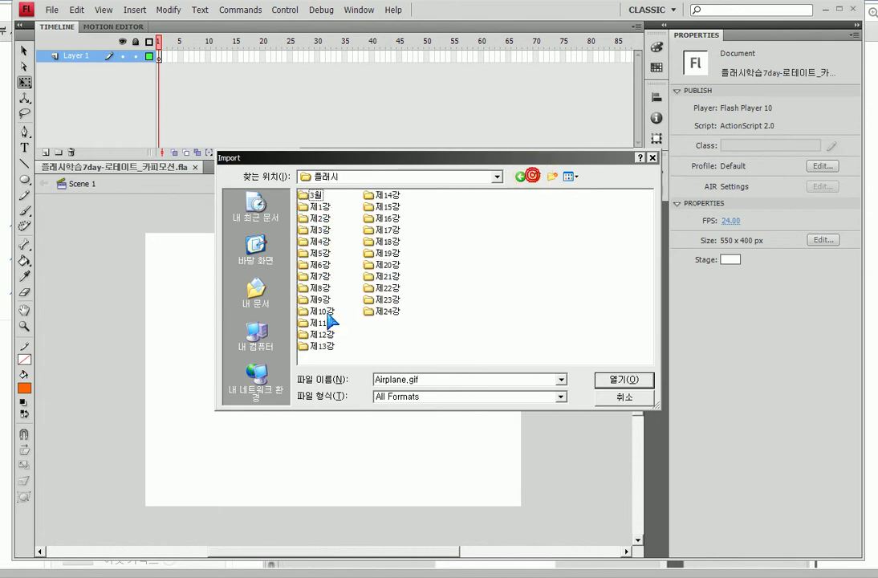
double_click(305, 280)
click(305, 265)
click(571, 176)
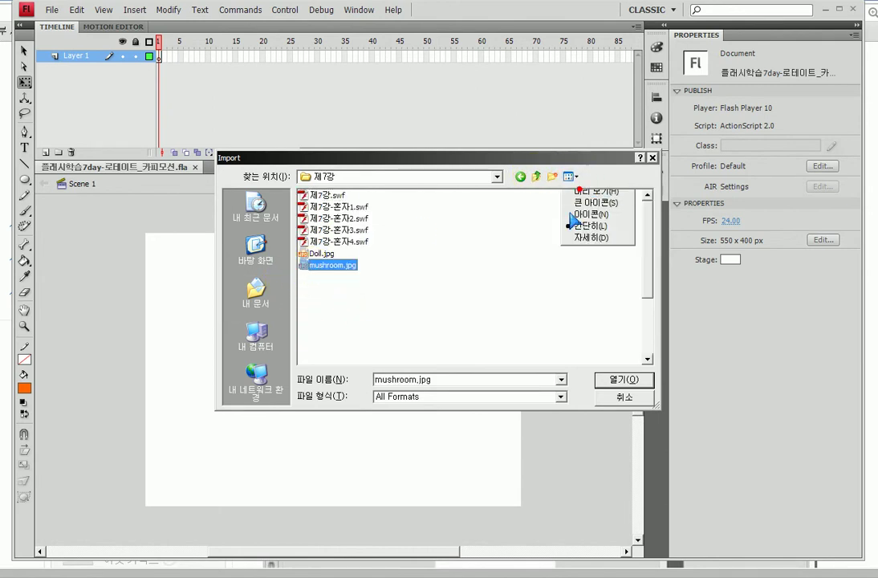
click(585, 192)
scroll(595, 275, down, 1)
click(594, 273)
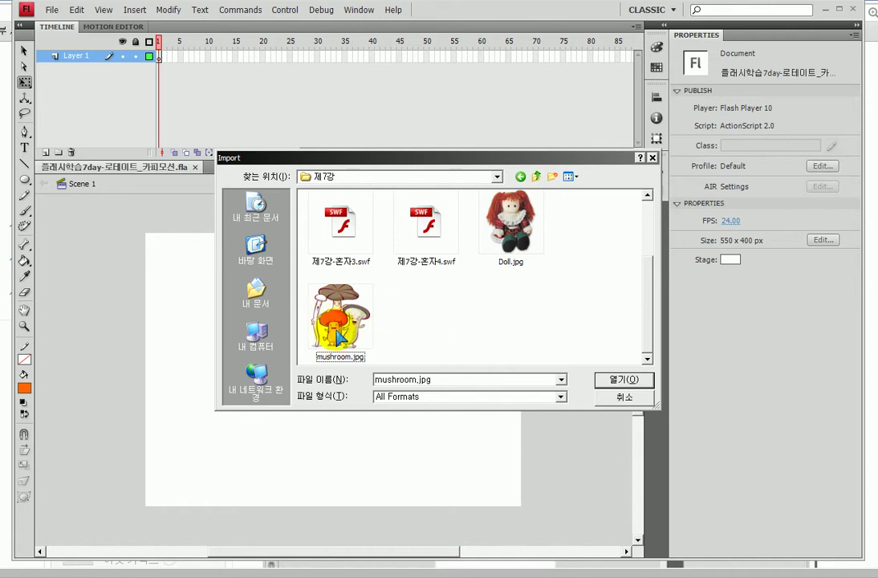
click(624, 378)
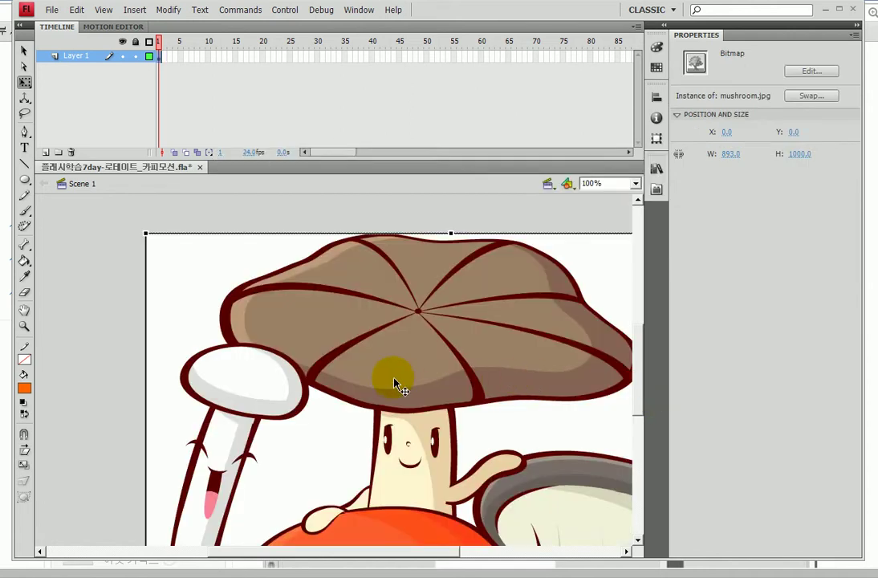
Step: Scale the mushroom image down to about 157 × 176 px and centre it horizontally and vertically on the stage
drag(145, 232, 361, 366)
drag(457, 508, 326, 350)
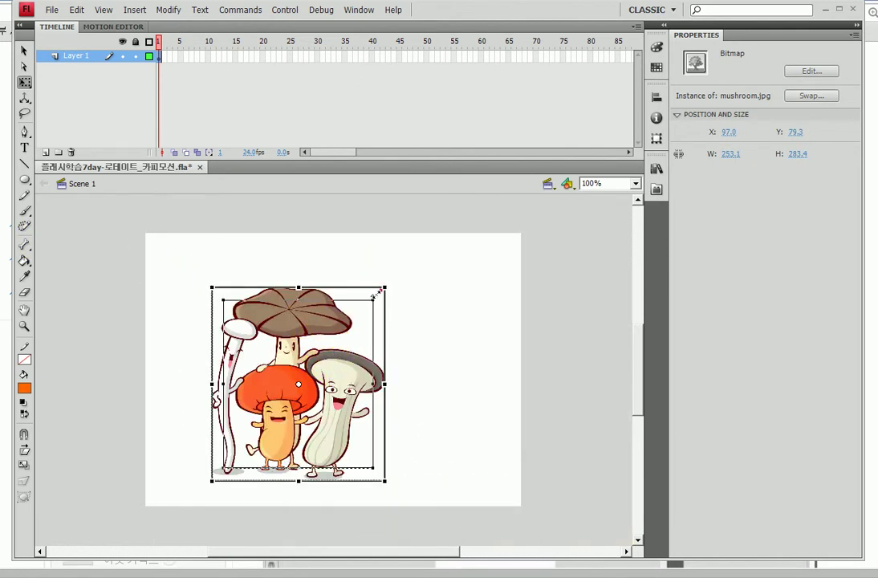
drag(383, 287, 368, 349)
click(409, 331)
drag(292, 335, 189, 273)
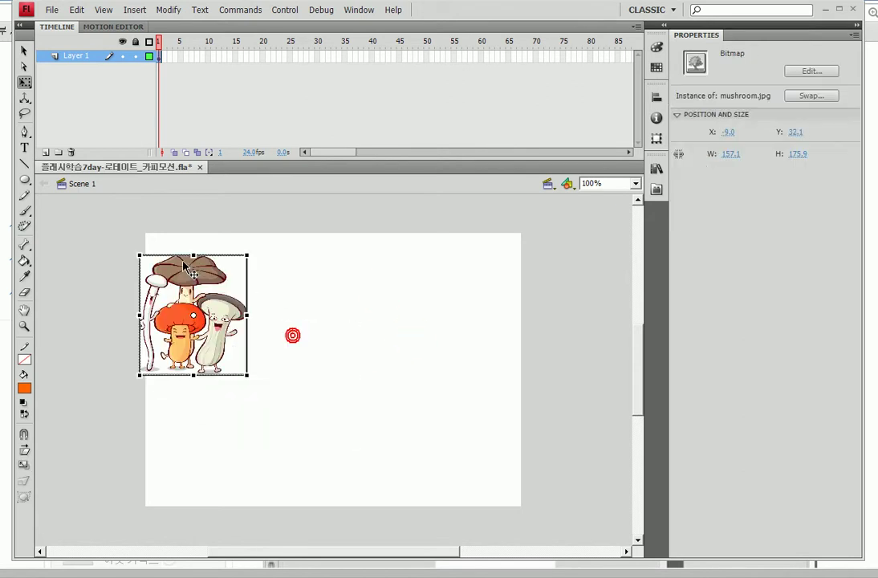
click(656, 96)
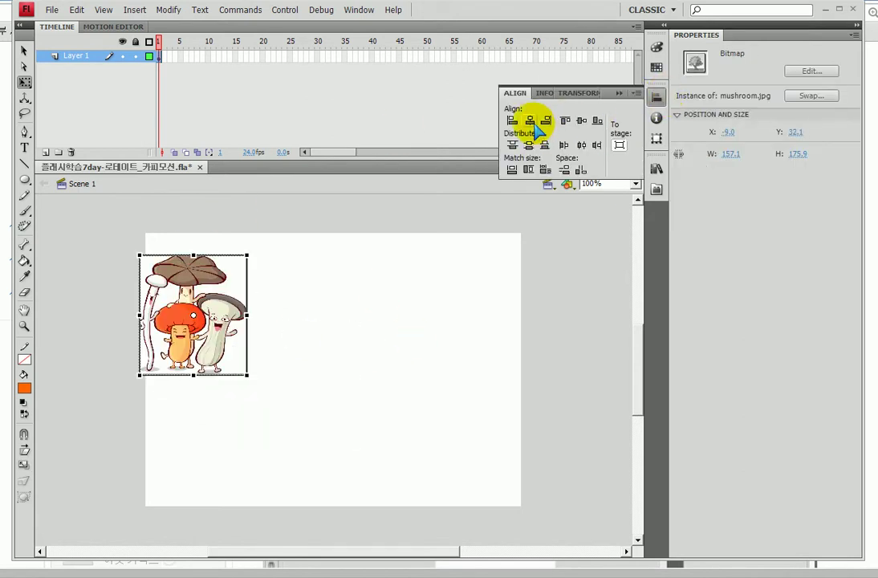
click(529, 121)
click(581, 121)
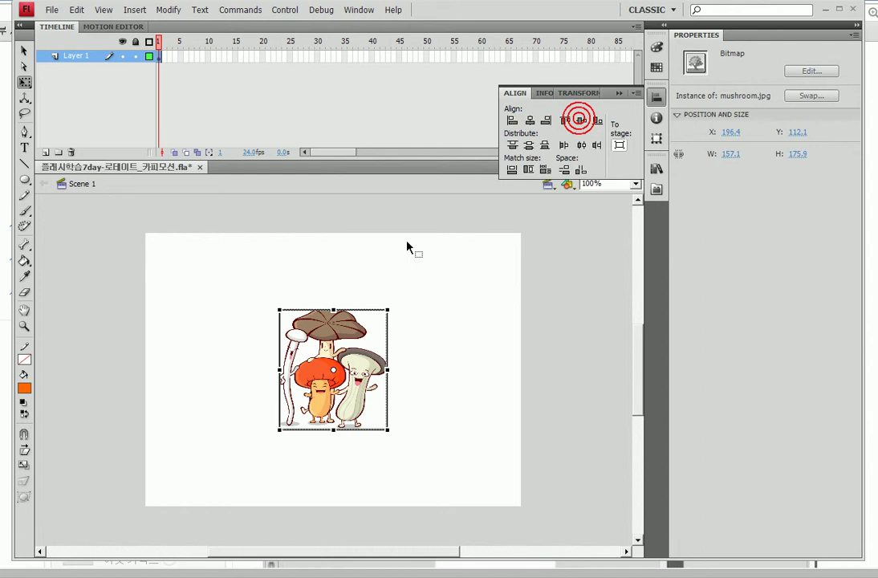
Step: Convert the mushroom image into a graphic symbol named 버섯 and save the document
click(333, 330)
key(F8)
text(버섯)
key(Return)
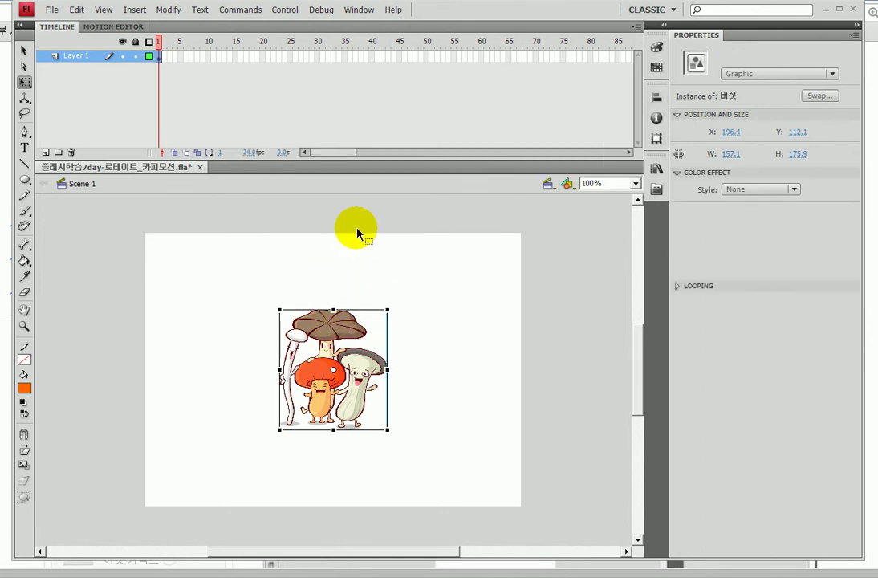
key(ctrl+s)
click(194, 342)
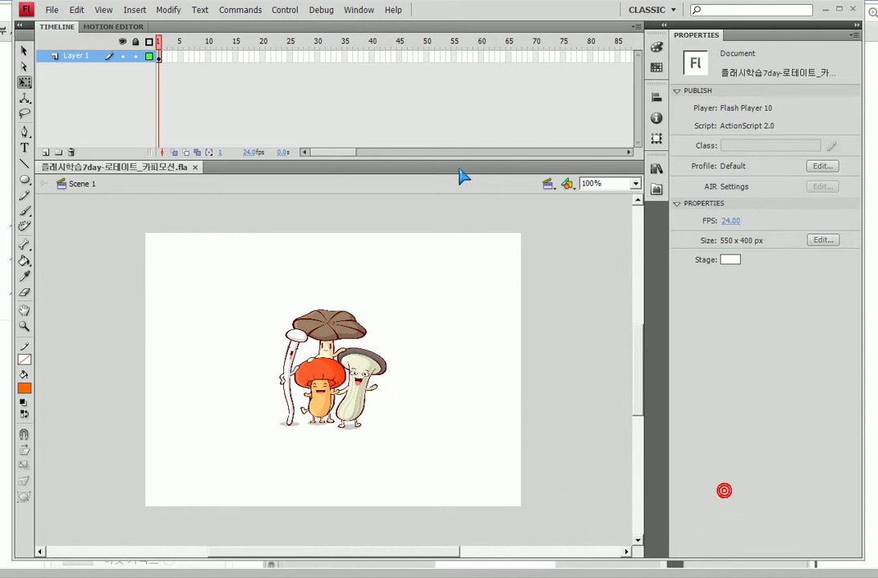
Step: Float the Library as a separate window to view its items and reset the Classic workspace layout
click(657, 168)
click(471, 229)
click(657, 168)
click(519, 165)
drag(519, 165, 494, 157)
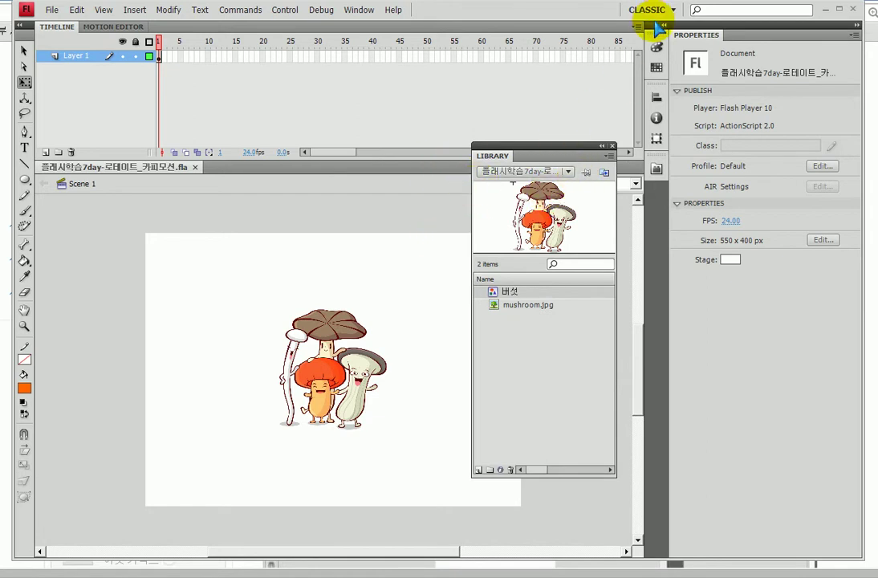
click(652, 10)
click(652, 117)
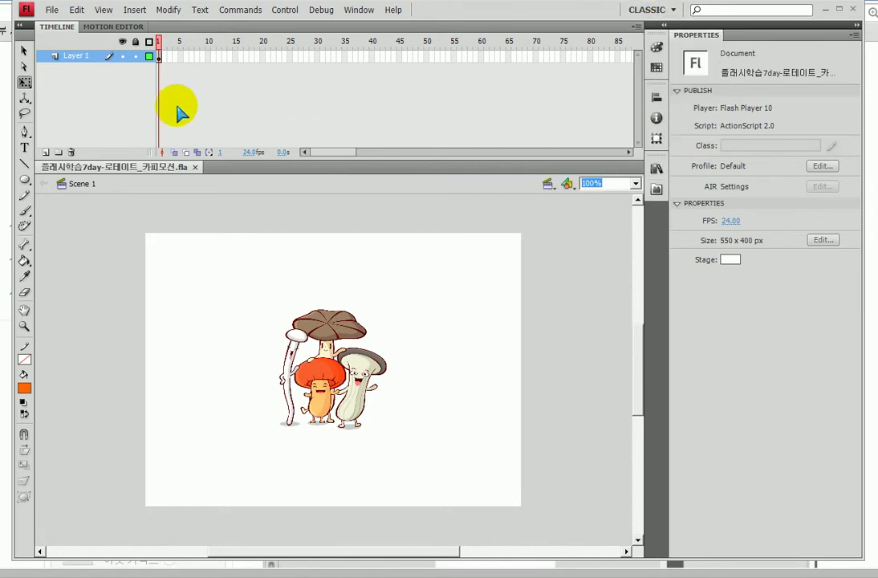
Step: Insert a keyframe at frame 50 of Layer 1 and create a classic tween from frame 1
click(428, 57)
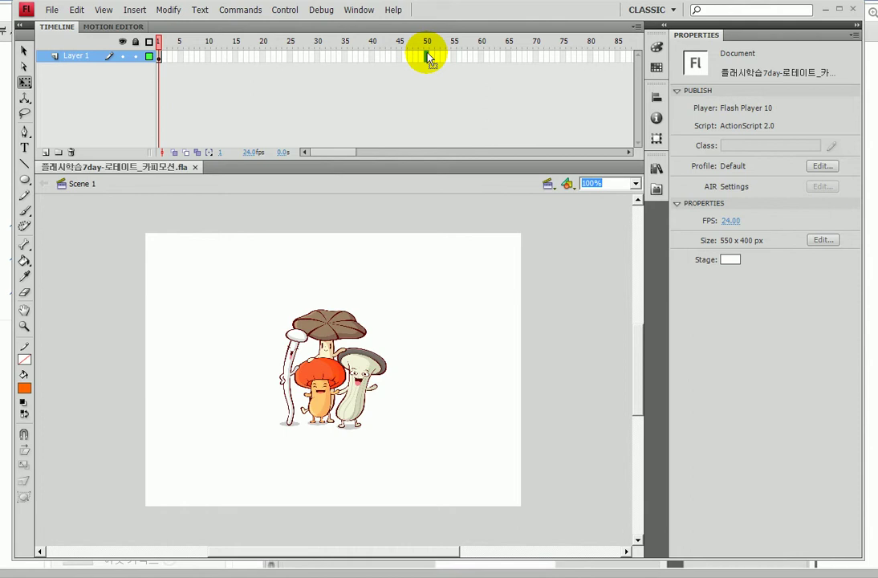
key(F6)
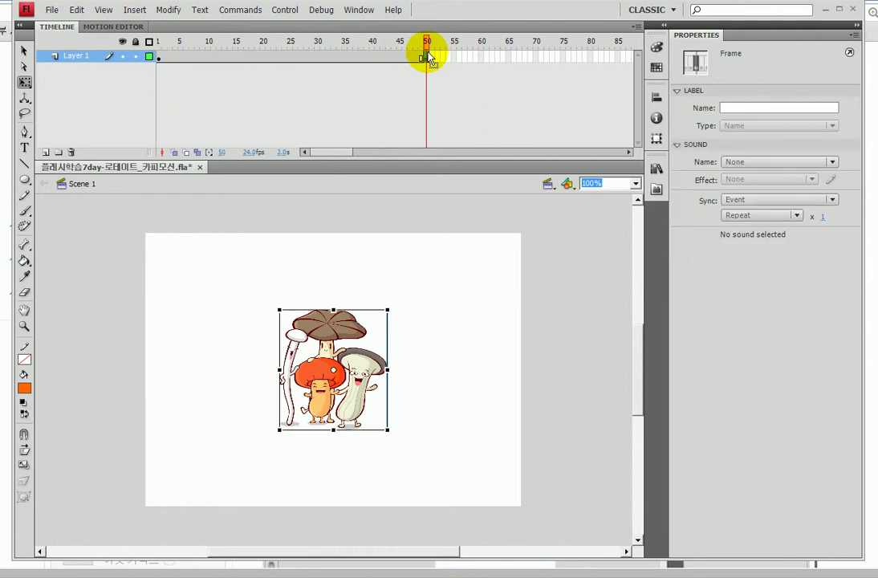
right_click(279, 60)
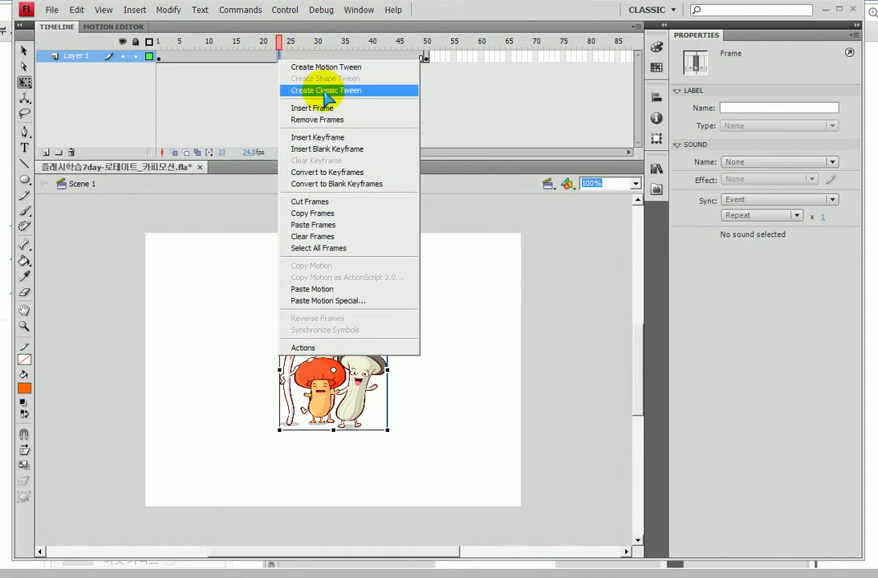
click(326, 90)
Step: Examine the frames of Layer 1's classic tween and the tweening properties available for them
mouse_move(280, 41)
mouse_down()
mouse_move(199, 41)
mouse_move(373, 39)
mouse_move(183, 41)
mouse_move(425, 39)
mouse_move(293, 34)
mouse_up()
click(297, 58)
click(266, 58)
click(327, 57)
click(257, 58)
click(316, 58)
click(262, 57)
click(322, 57)
click(258, 61)
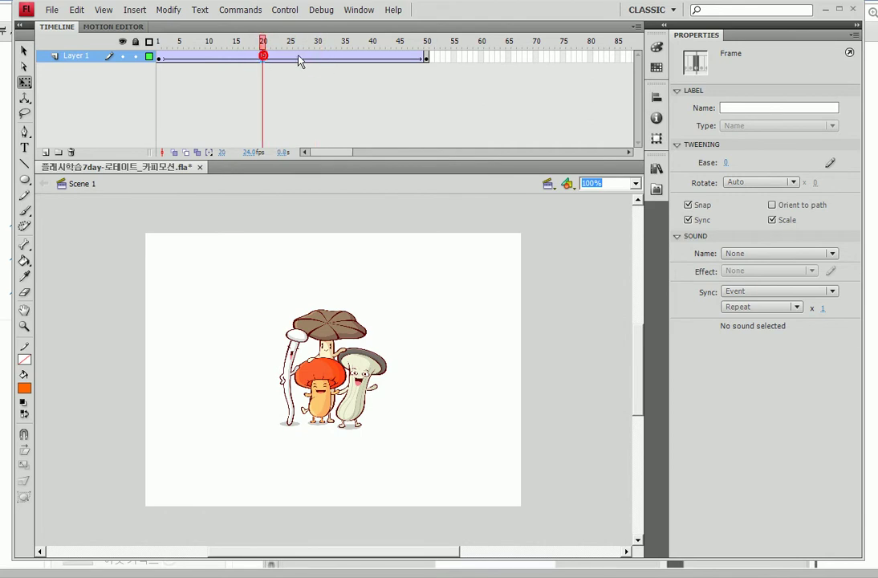
click(302, 59)
click(248, 59)
click(317, 60)
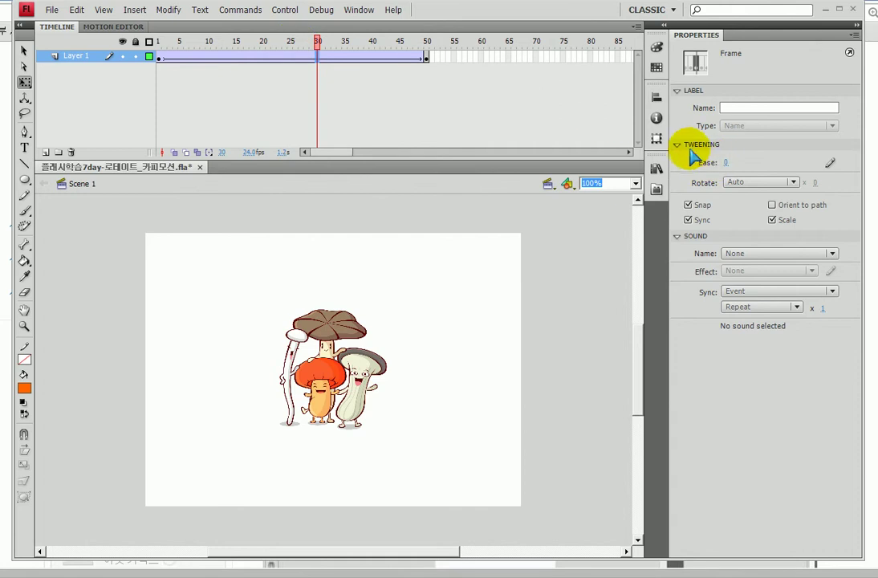
Step: Set the classic tween to rotate counterclockwise (CCW) 3 times
click(764, 184)
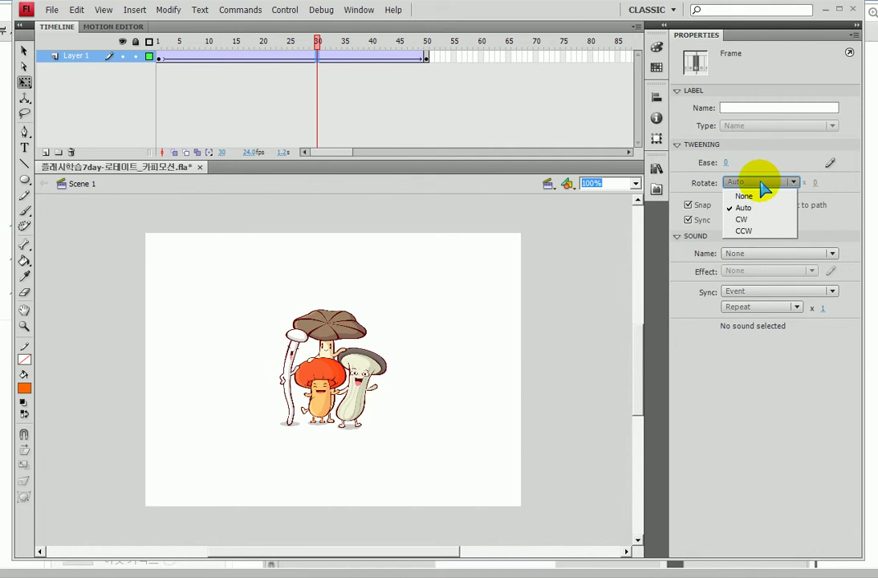
click(751, 231)
click(813, 182)
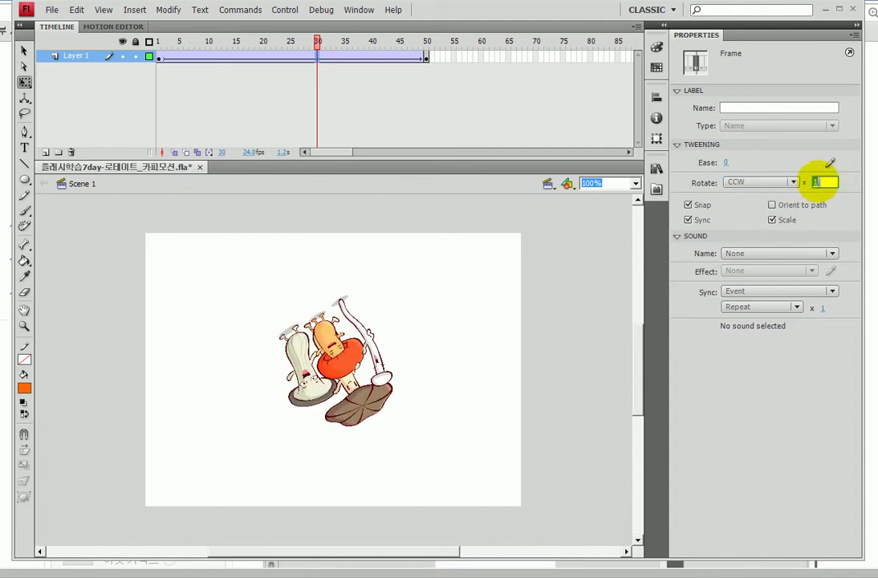
text(3)
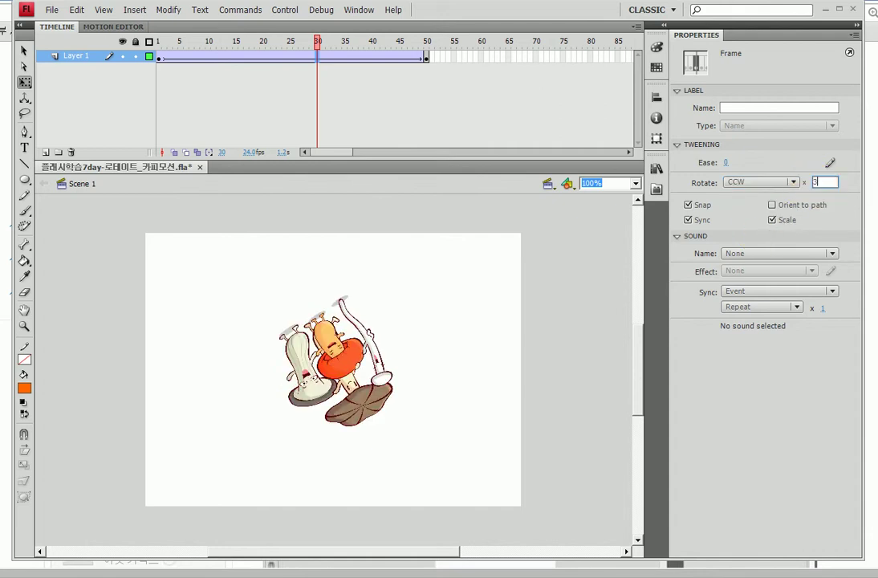
key(Return)
Step: Preview the mushroom's rotation by checking the first, last and intermediate frames of the tween
click(159, 57)
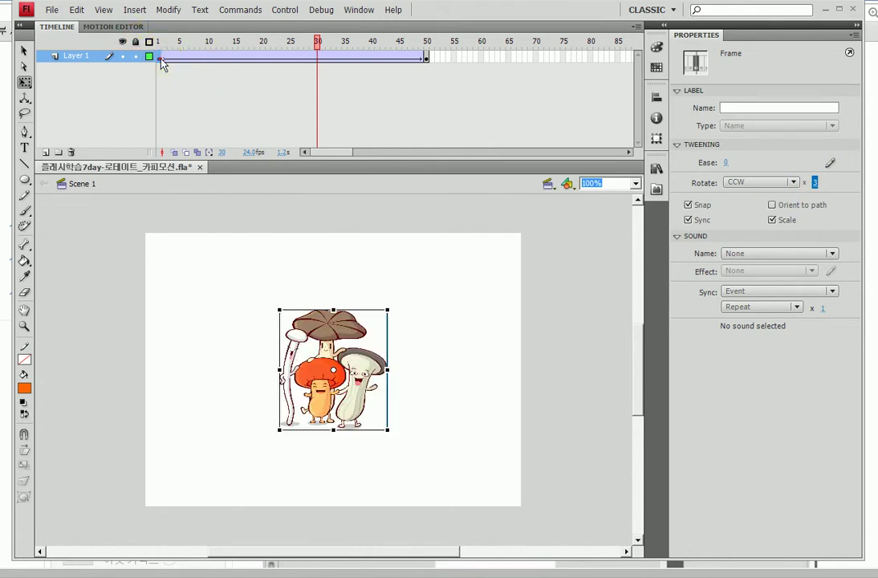
click(425, 54)
drag(154, 40, 420, 44)
click(253, 57)
click(305, 56)
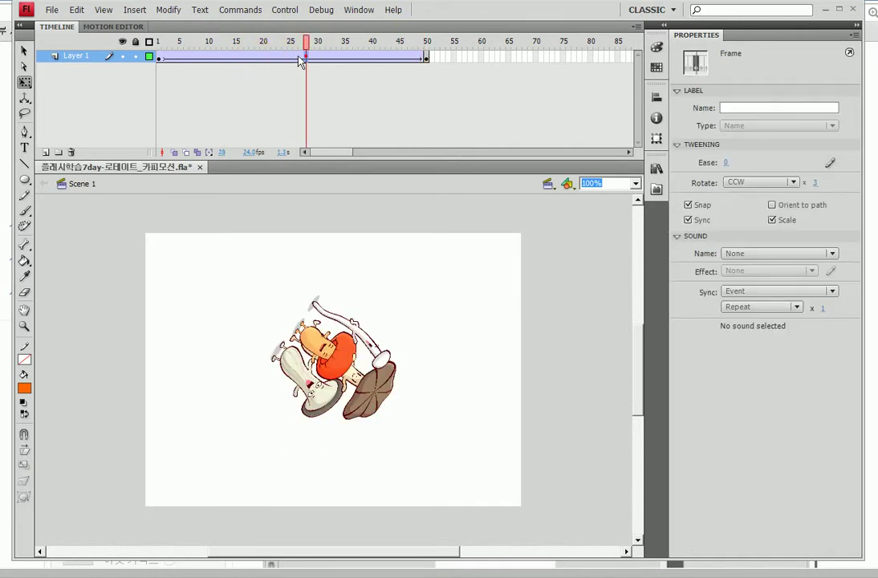
click(235, 56)
click(317, 57)
click(236, 56)
click(324, 56)
click(241, 56)
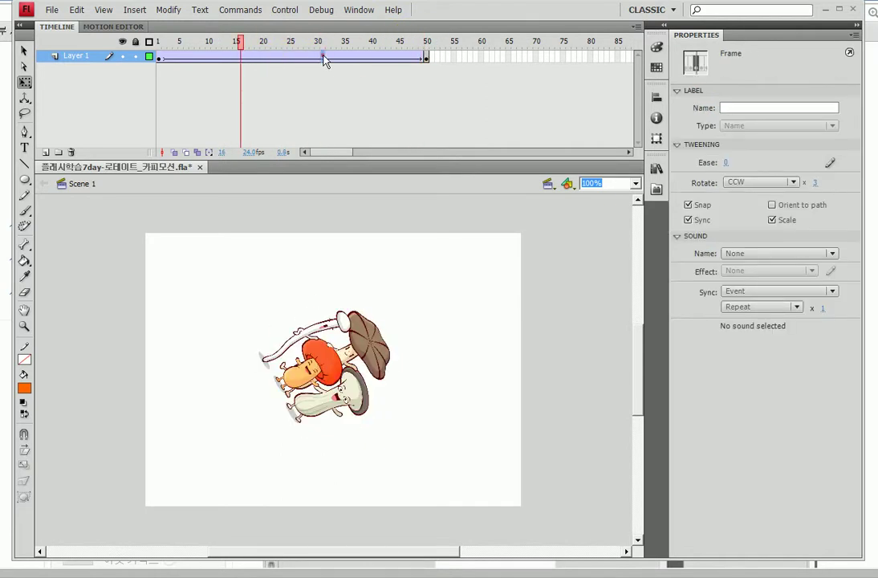
click(323, 56)
click(244, 56)
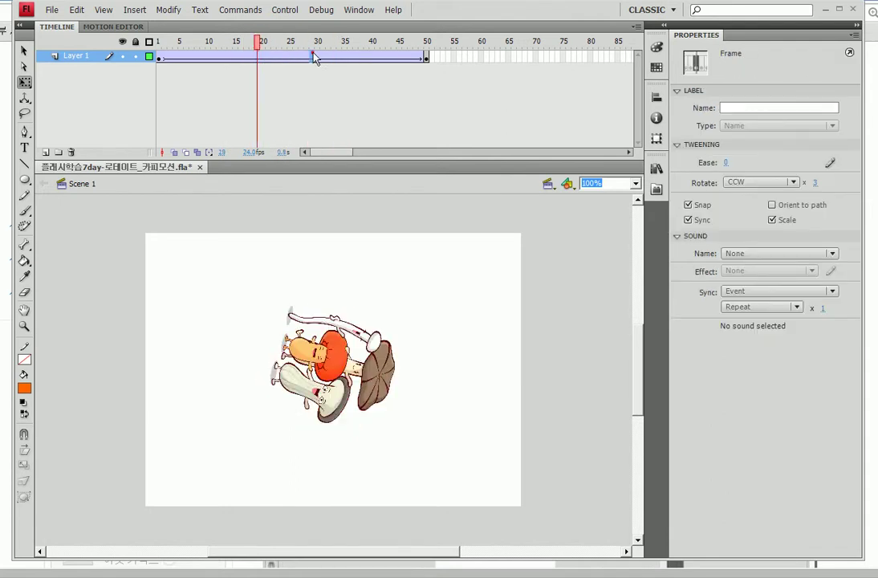
Step: Copy the motion of Layer 1's rotating classic tween
right_click(280, 58)
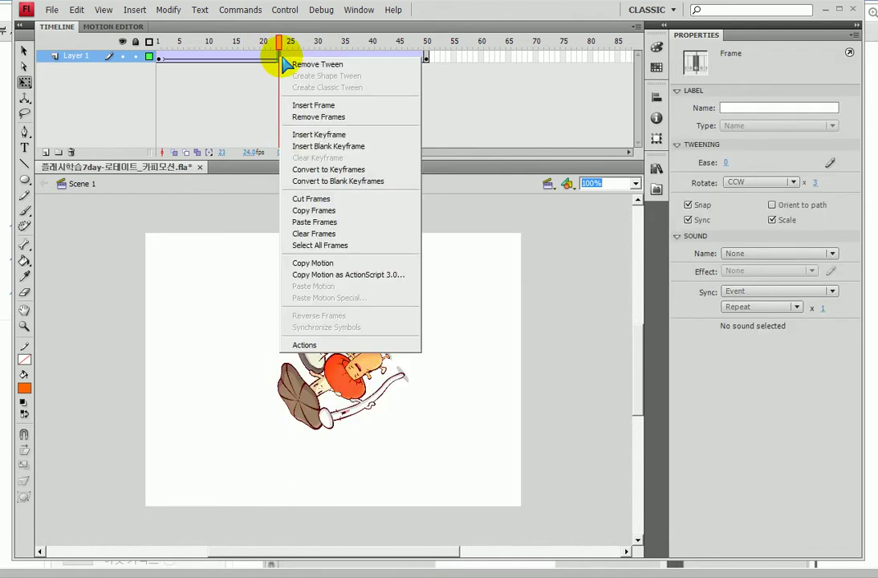
click(320, 267)
Step: Lock Layer 1 and place a 버섯 symbol instance on a new layer above it, at about X 43, Y 55
click(135, 56)
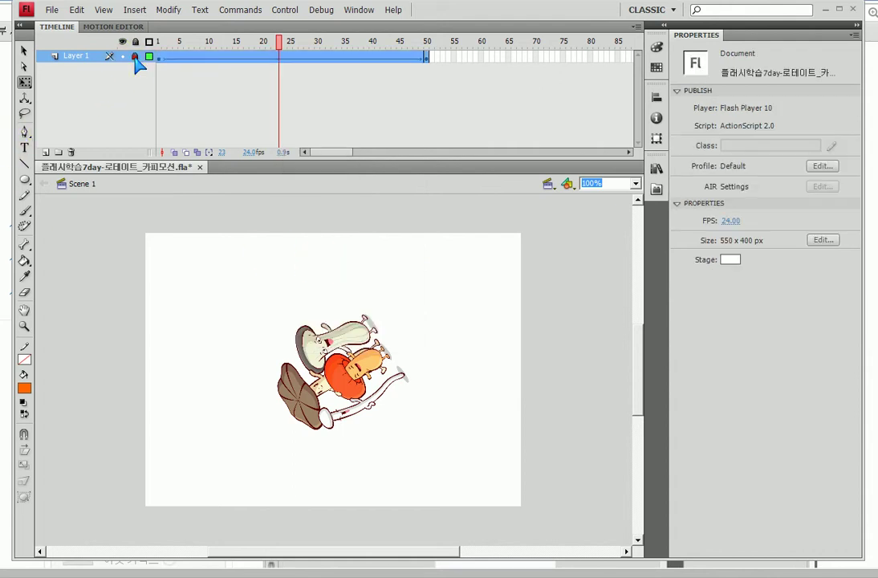
click(46, 151)
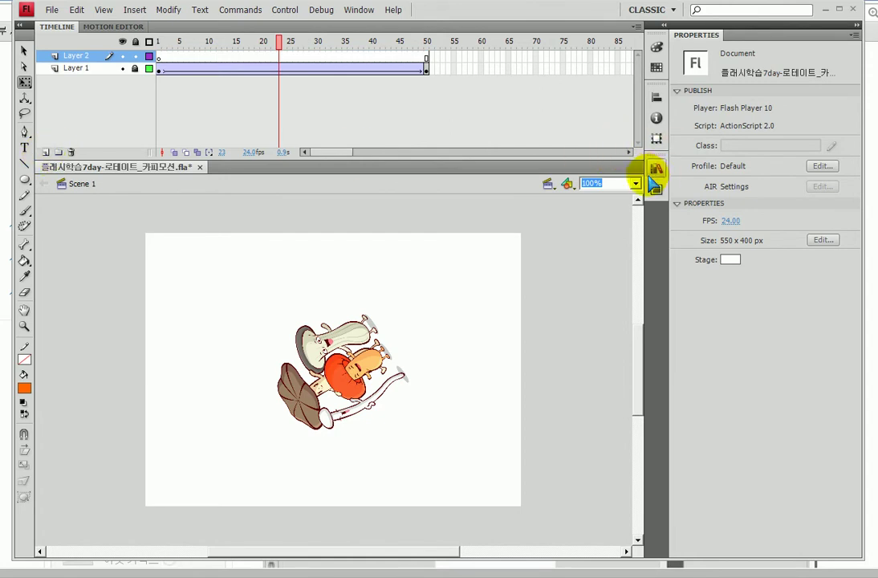
click(656, 170)
click(519, 299)
drag(519, 298, 231, 337)
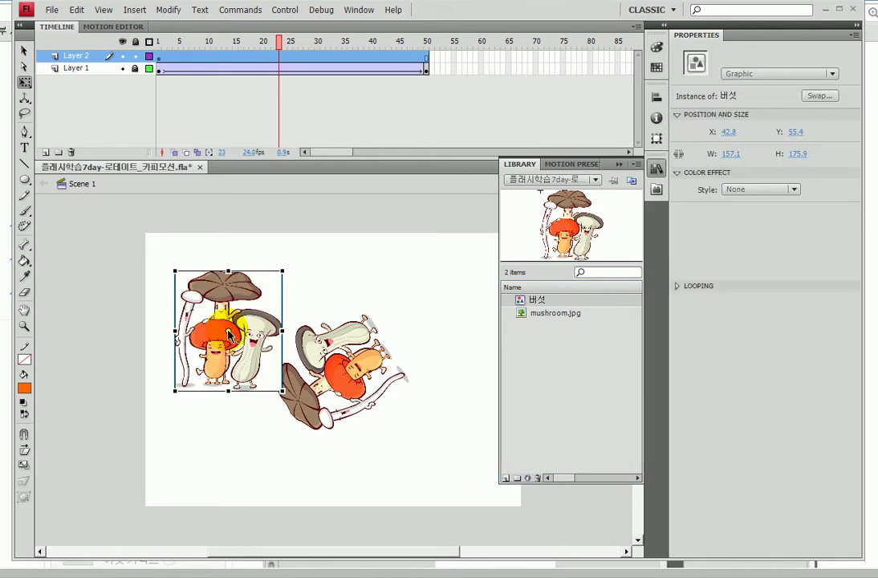
Step: Paste the copied motion onto Layer 2's frames and test the movie to view both rotating mushrooms
click(619, 163)
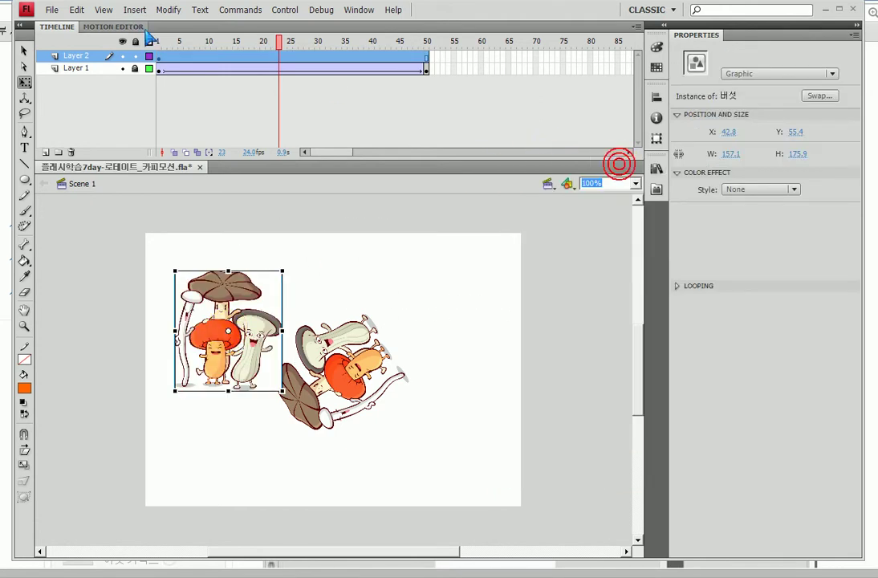
right_click(183, 57)
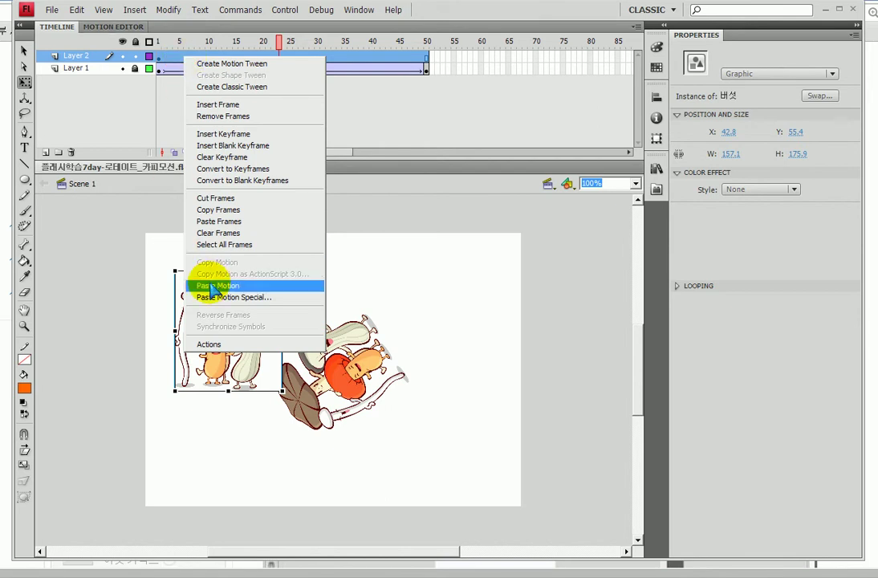
click(210, 285)
key(ctrl+Return)
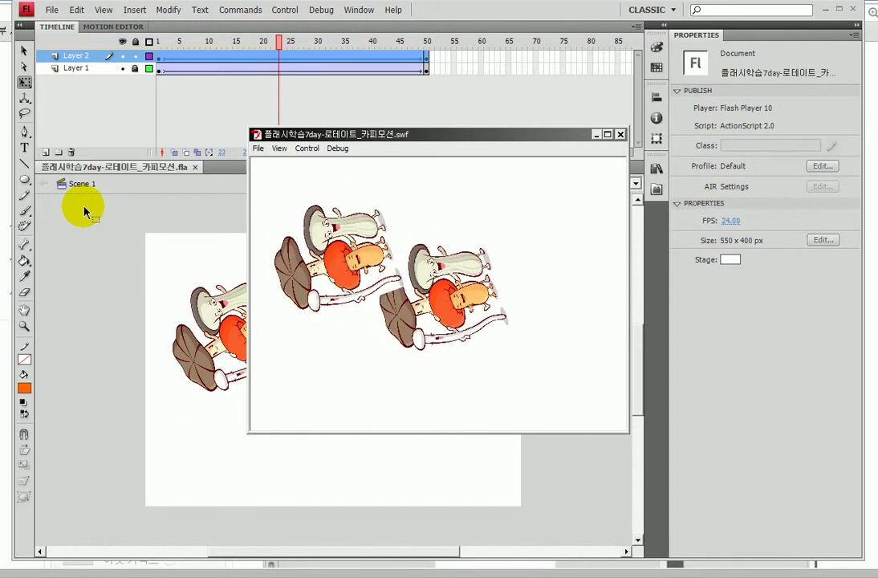
click(621, 135)
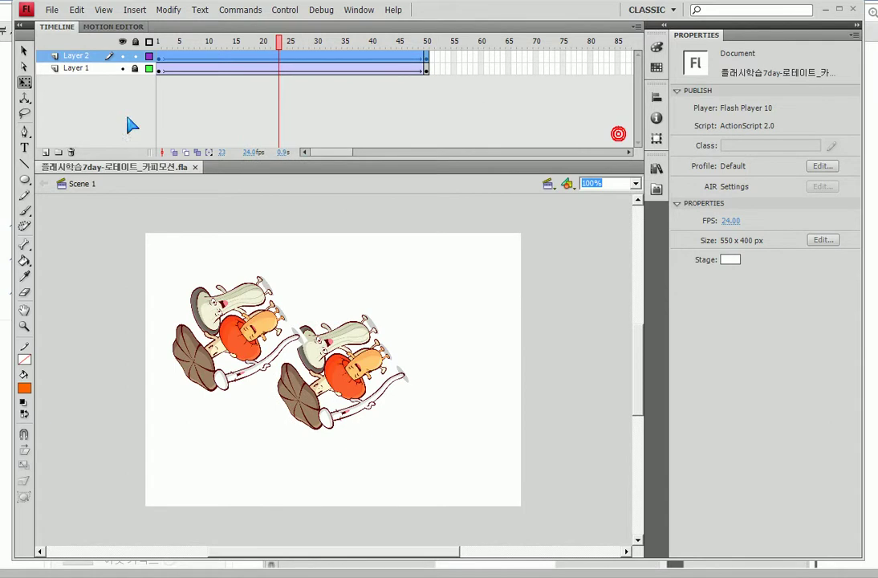
Step: Delete Layer 2 and place a 버섯 symbol instance on a new layer above Layer 1, at about X 229, Y -23
click(72, 153)
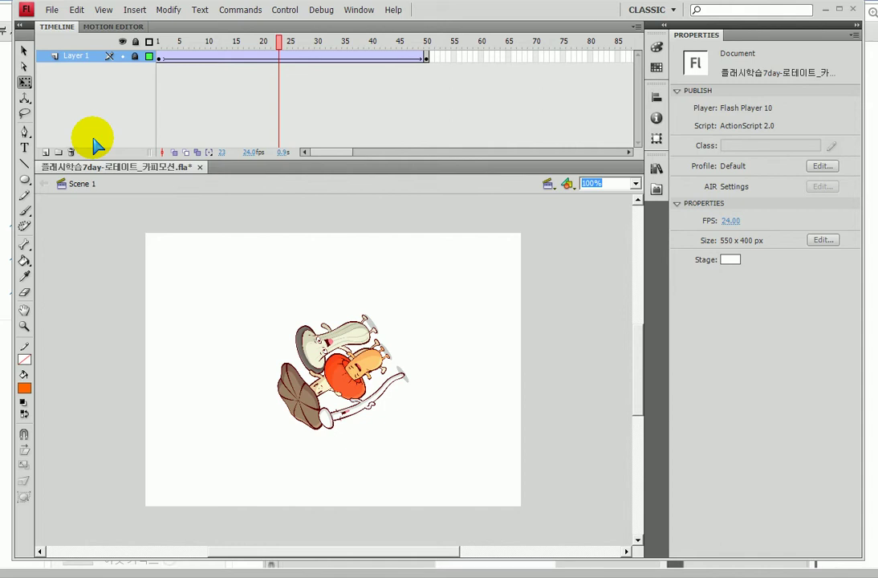
click(45, 153)
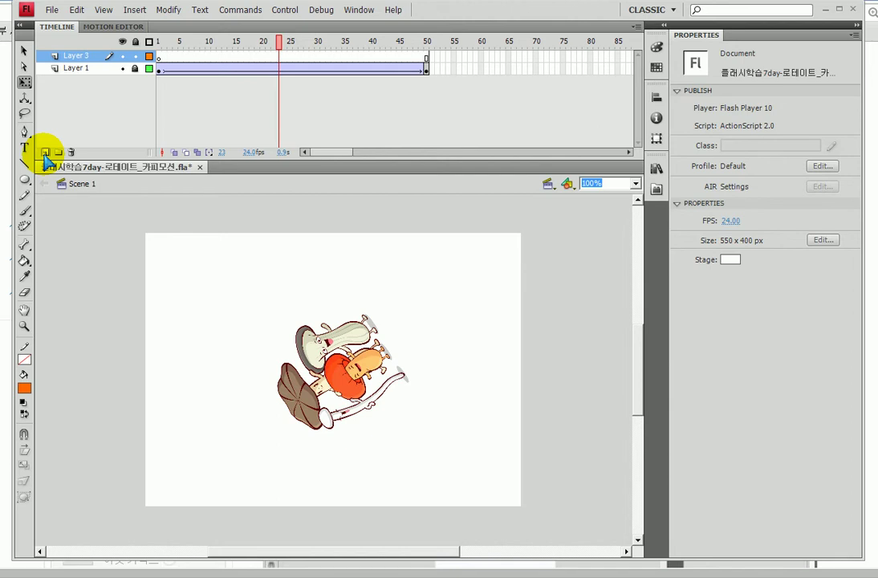
click(655, 170)
drag(566, 221, 354, 280)
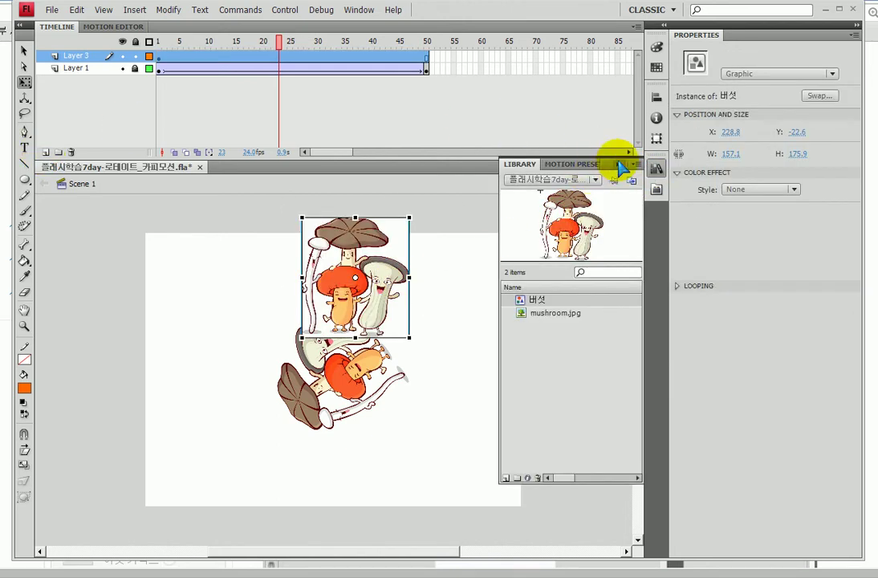
Step: Center the new mushroom instance horizontally on the stage and scale it down around its center to about 50 × 56 px
click(656, 96)
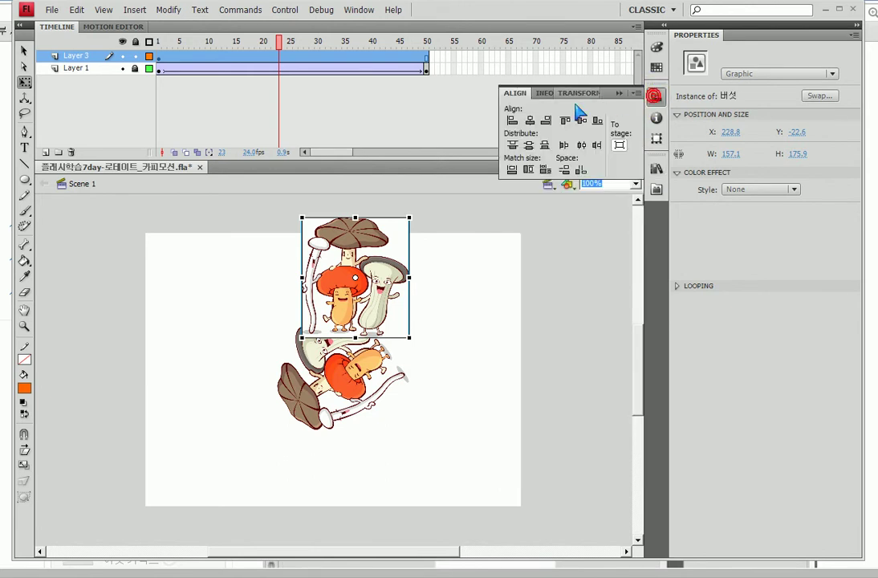
click(529, 120)
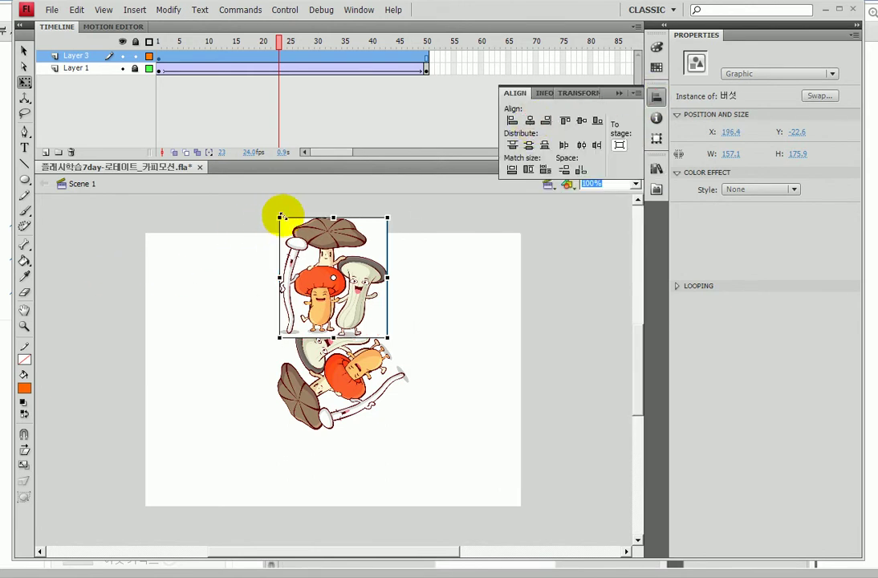
mouse_move(282, 218)
mouse_down()
mouse_move(289, 248)
mouse_move(315, 258)
mouse_up()
click(228, 257)
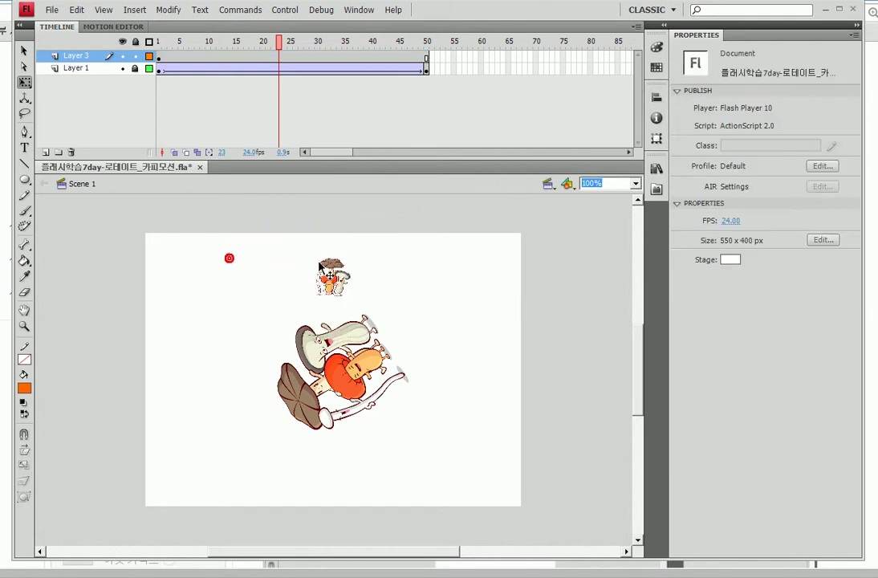
Step: Move the small mushroom straight up near the stage's upper edge, to about X 250, Y 16
click(26, 326)
drag(287, 219, 398, 310)
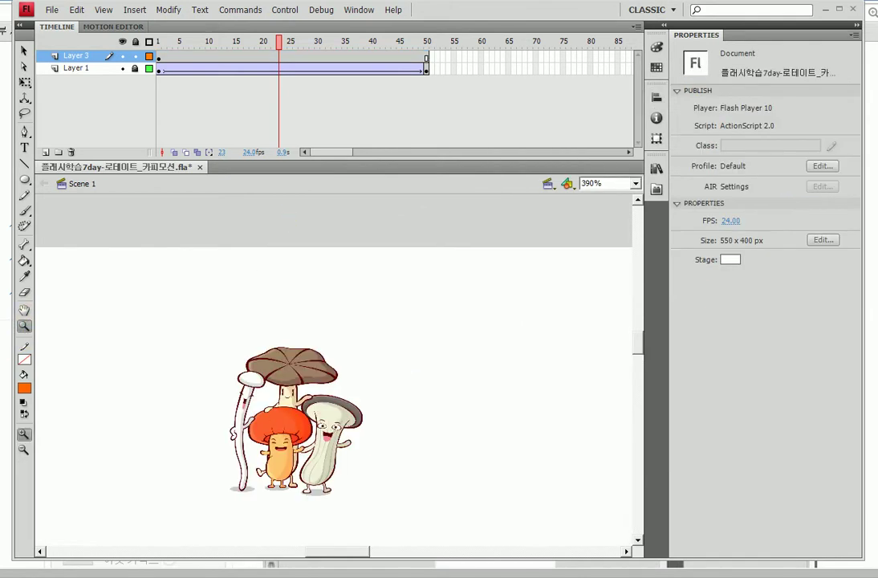
click(23, 50)
drag(292, 362, 293, 305)
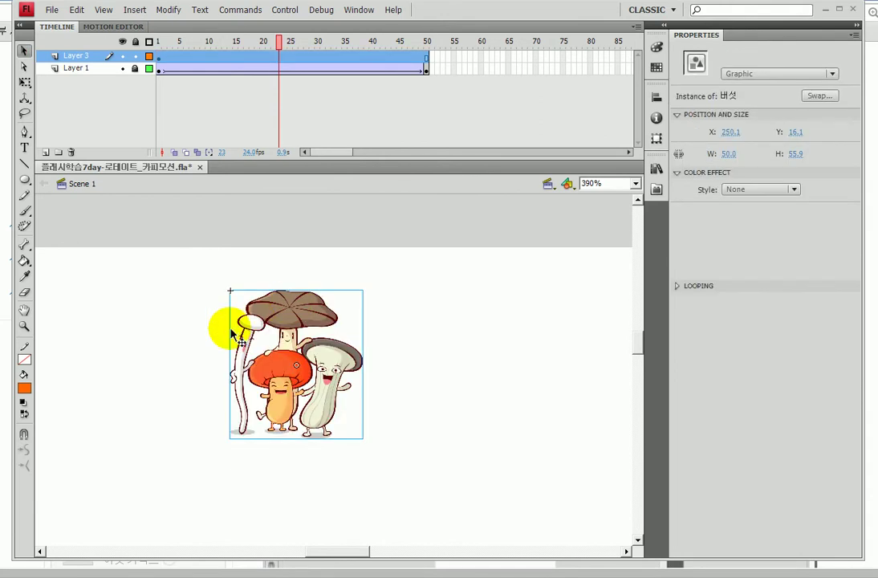
double_click(24, 326)
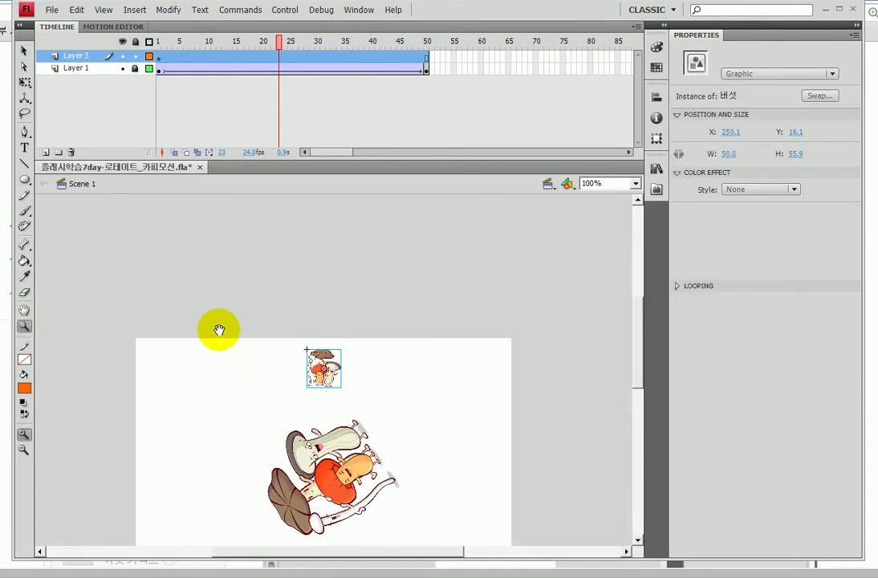
drag(212, 333, 219, 270)
key(shift+Up)
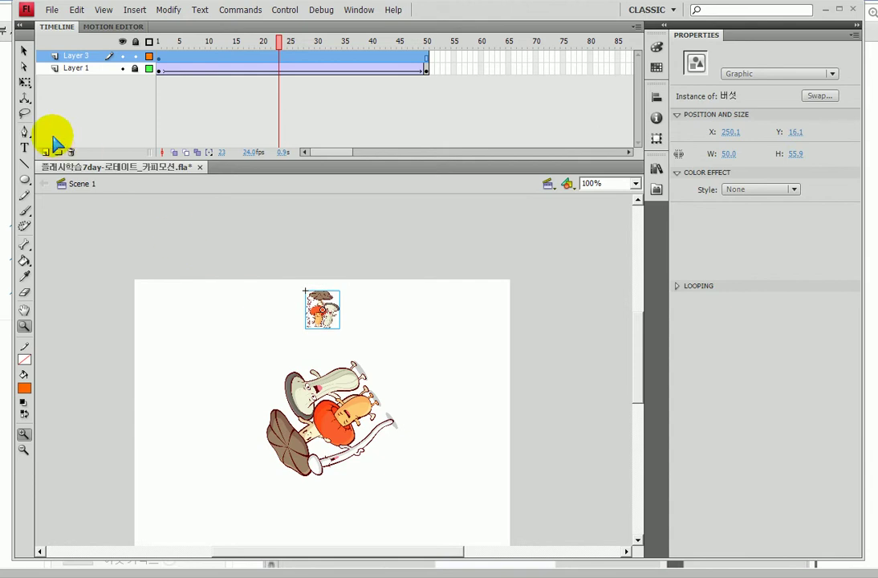
Step: Hide Layer 1 and move the small mushroom's transformation point to the center of the stage with Free Transform
click(122, 68)
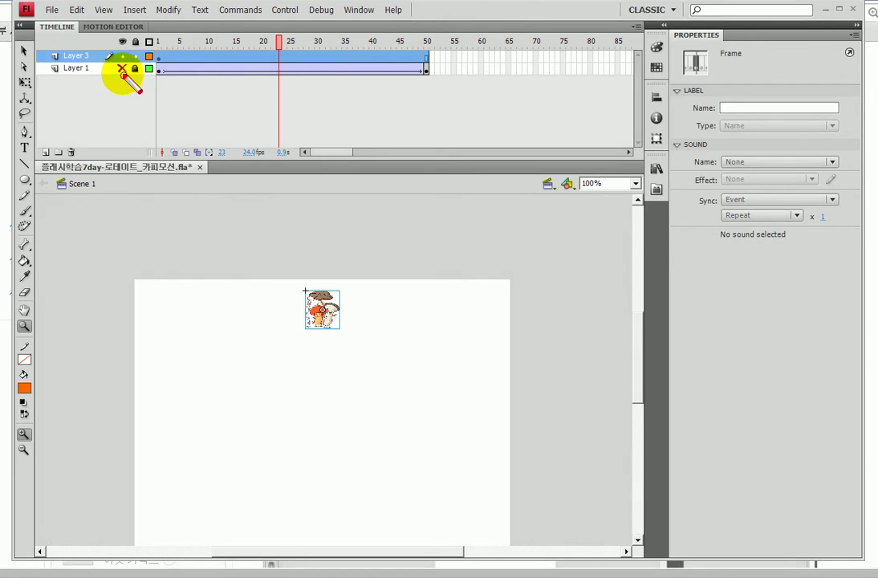
key(ctrl+shift+d)
mouse_move(100, 59)
mouse_down()
mouse_move(129, 65)
mouse_move(117, 81)
mouse_up()
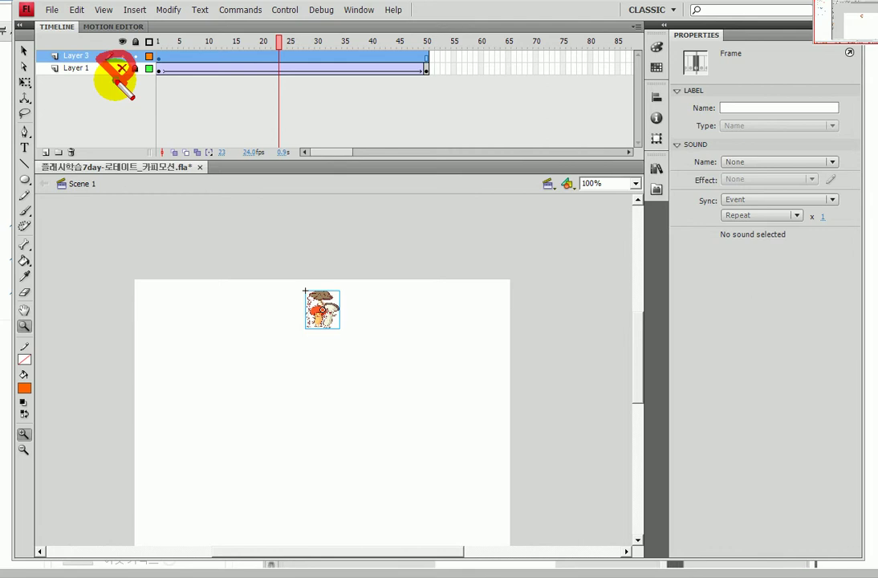
click(25, 84)
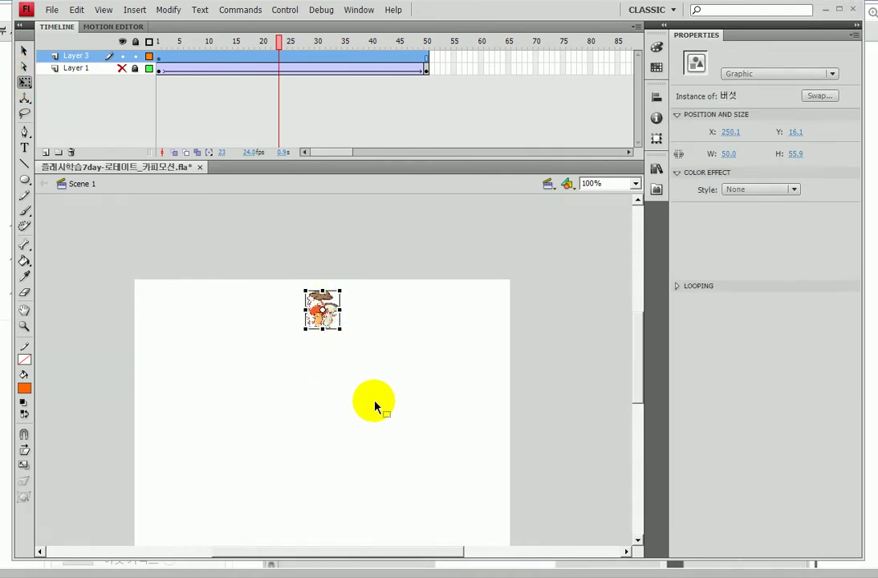
scroll(369, 407, down, 2)
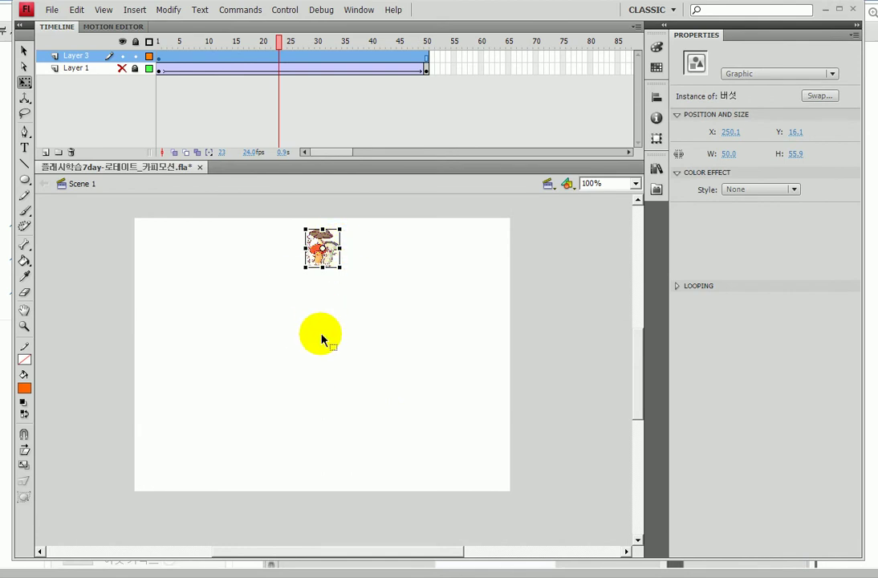
key(ctrl+2)
click(295, 349)
mouse_move(296, 349)
mouse_down()
mouse_move(365, 350)
mouse_move(327, 391)
mouse_up()
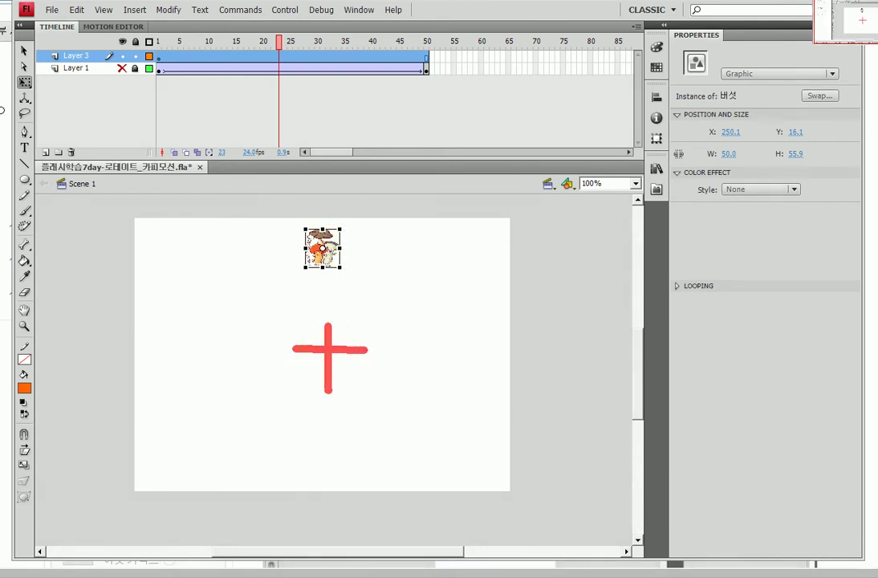
click(325, 255)
key(Escape)
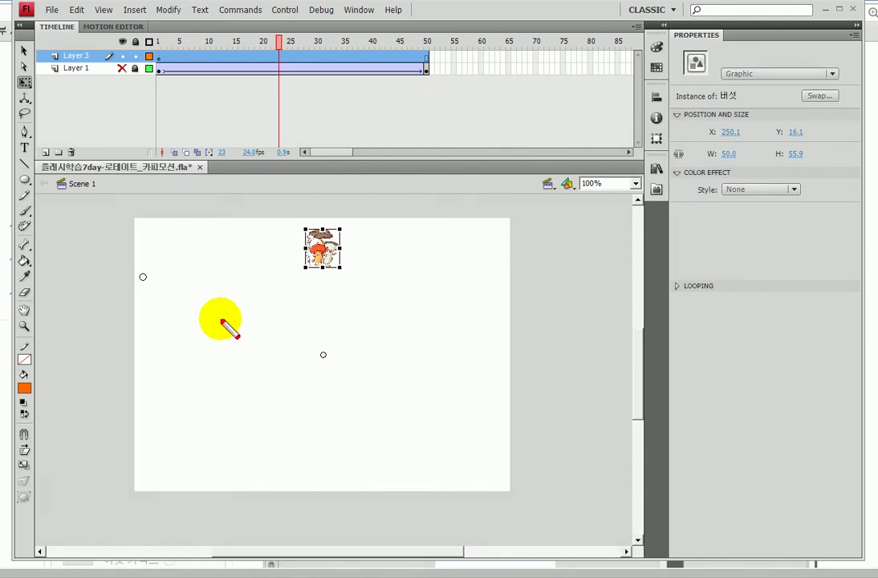
key(ctrl+2)
mouse_move(34, 101)
mouse_down()
mouse_move(12, 99)
mouse_move(42, 91)
mouse_move(28, 106)
mouse_up()
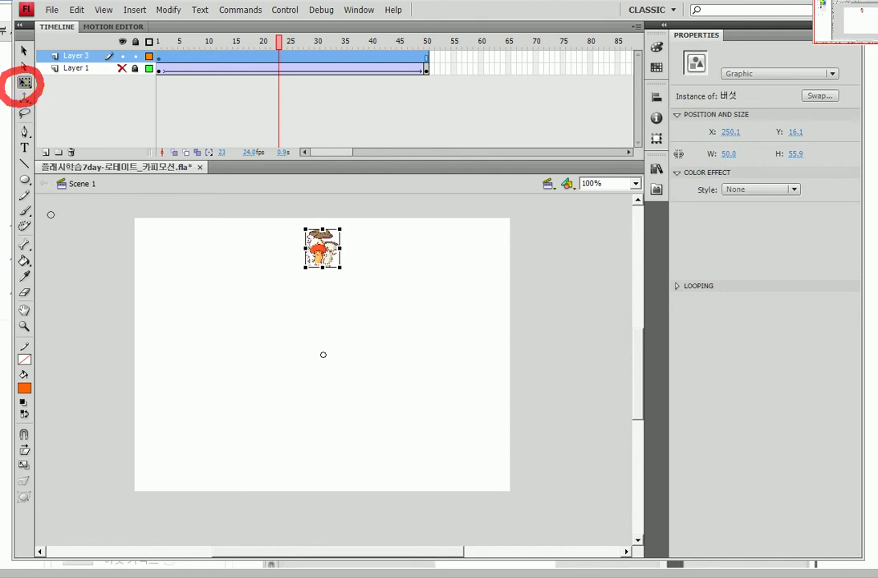
mouse_move(166, 53)
mouse_down()
mouse_move(157, 65)
mouse_move(167, 58)
mouse_up()
mouse_move(337, 270)
mouse_down()
mouse_move(318, 277)
mouse_move(371, 260)
mouse_move(366, 267)
mouse_up()
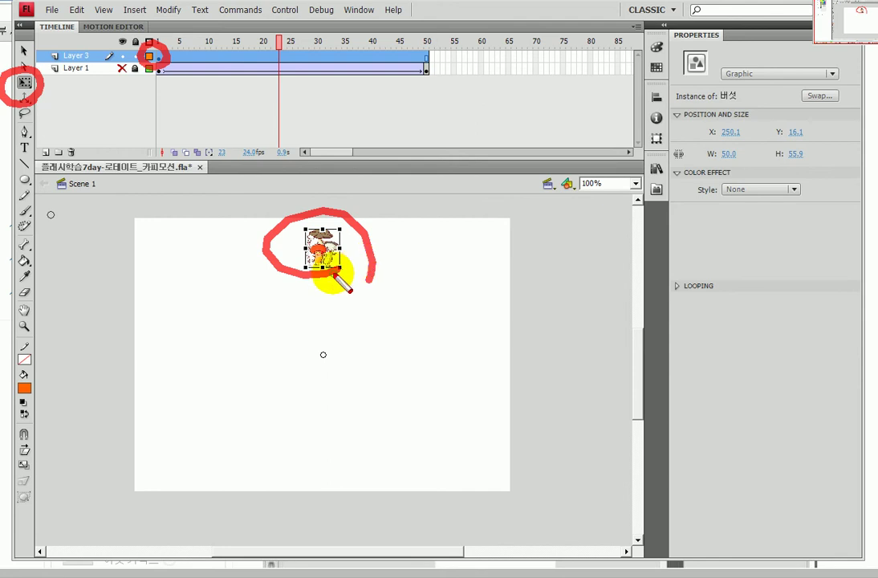
key(Escape)
Step: Insert a keyframe at frame 50 of Layer 3 and create a classic tween between its two keyframes
click(426, 57)
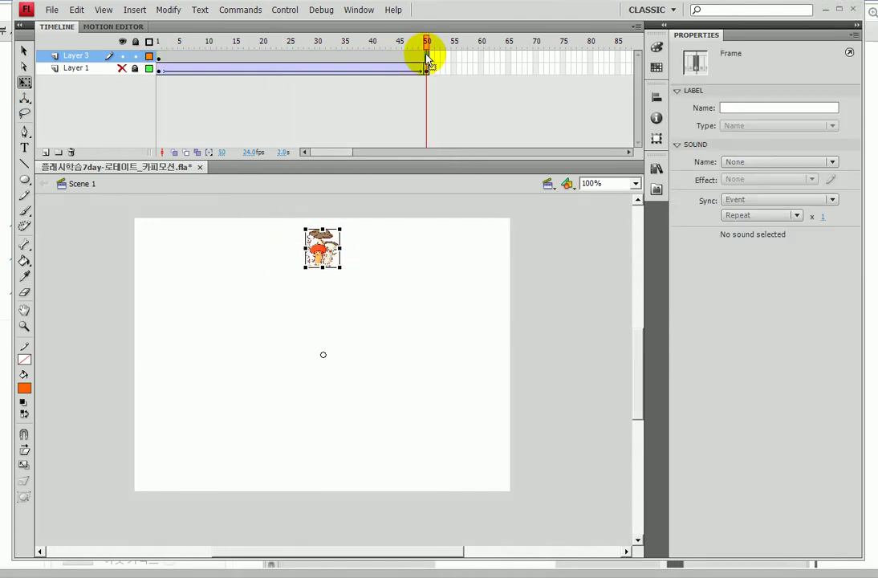
right_click(345, 55)
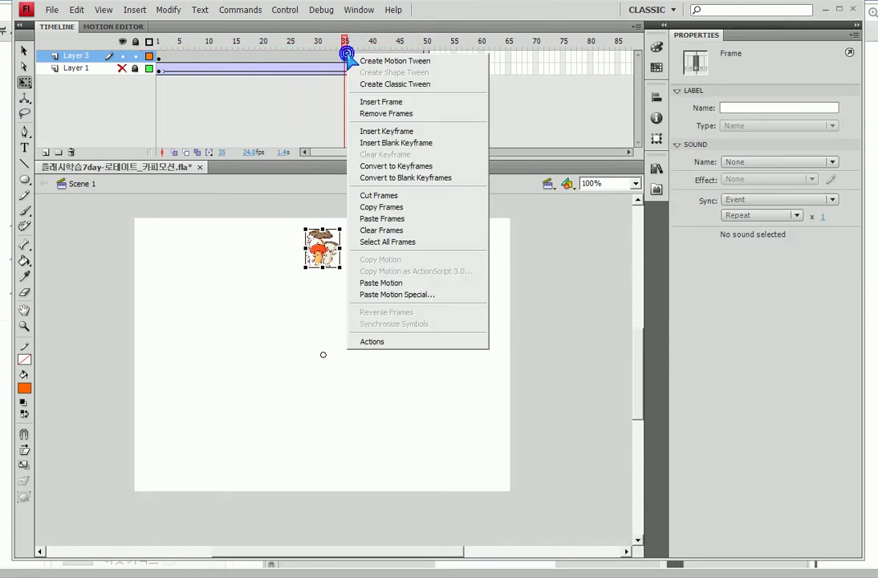
click(395, 83)
Step: Set Layer 3's classic tween to rotate clockwise (CW) 1 time and save the document
click(758, 183)
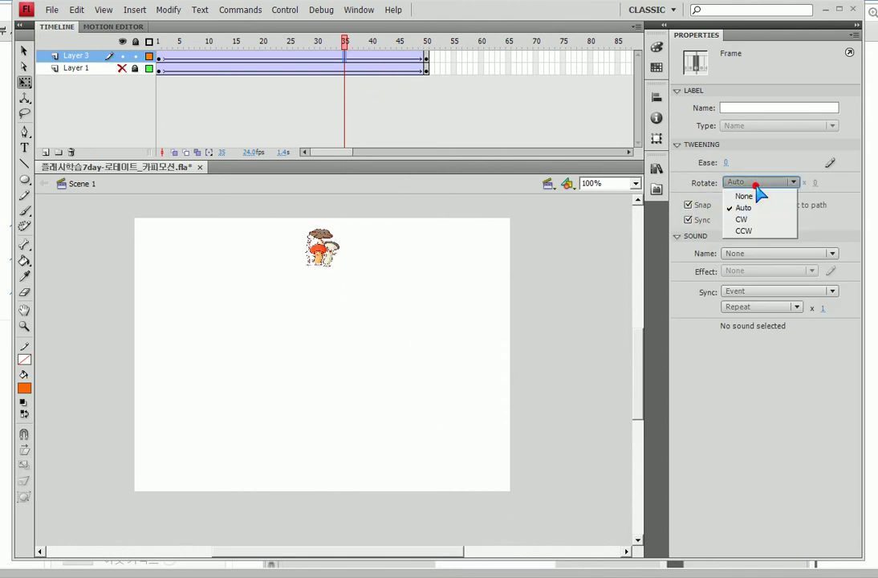
click(744, 219)
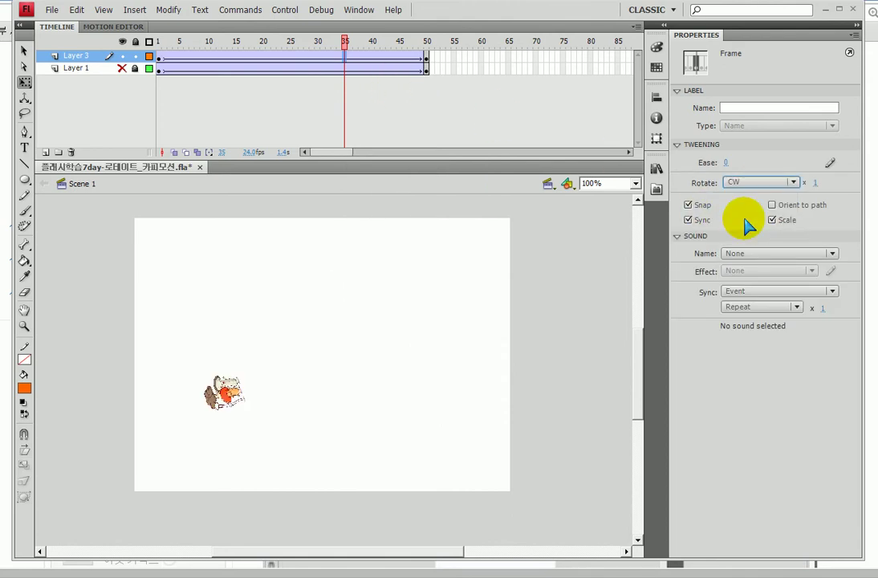
key(ctrl+s)
key(ctrl+apostrophe)
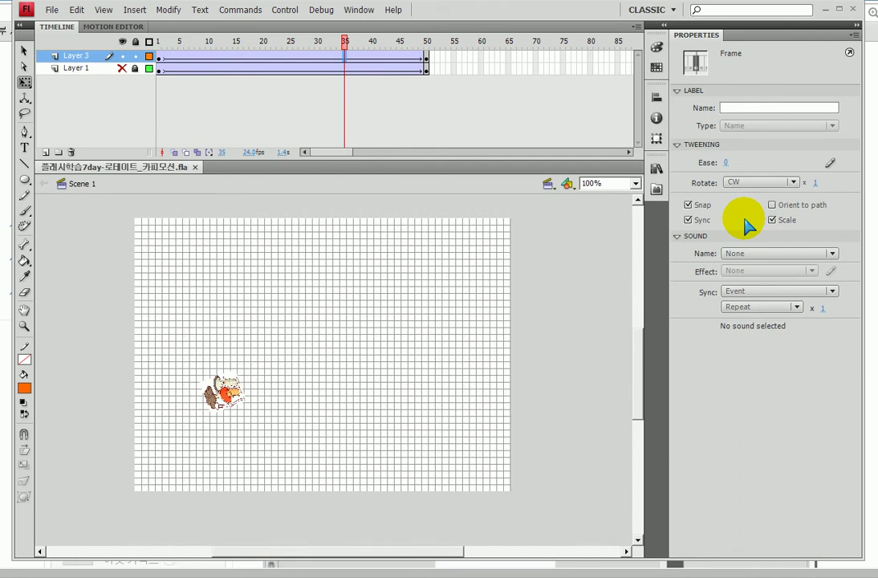
click(109, 10)
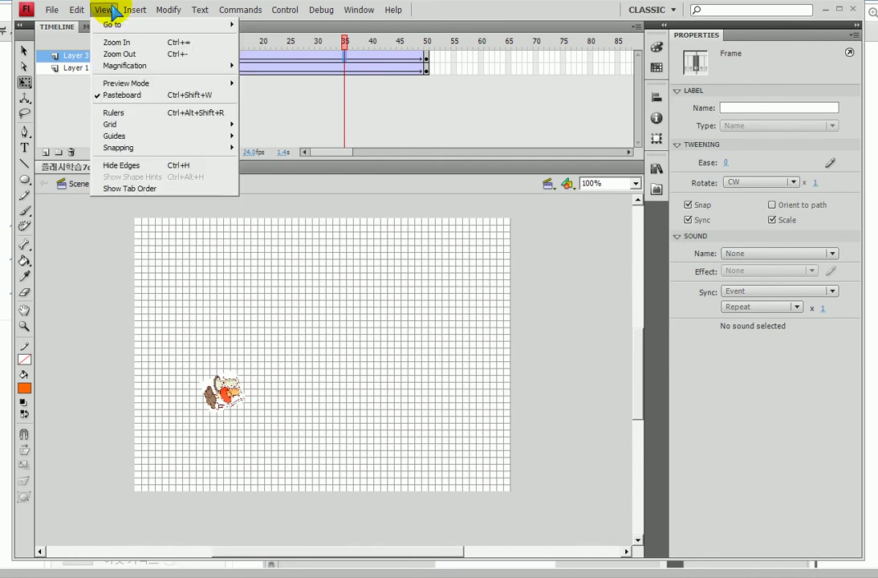
click(103, 95)
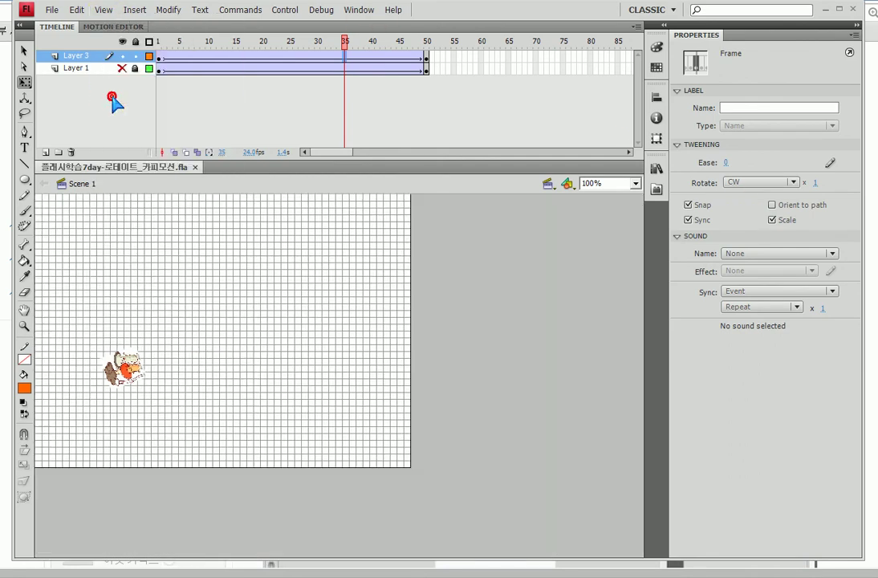
click(103, 10)
click(116, 83)
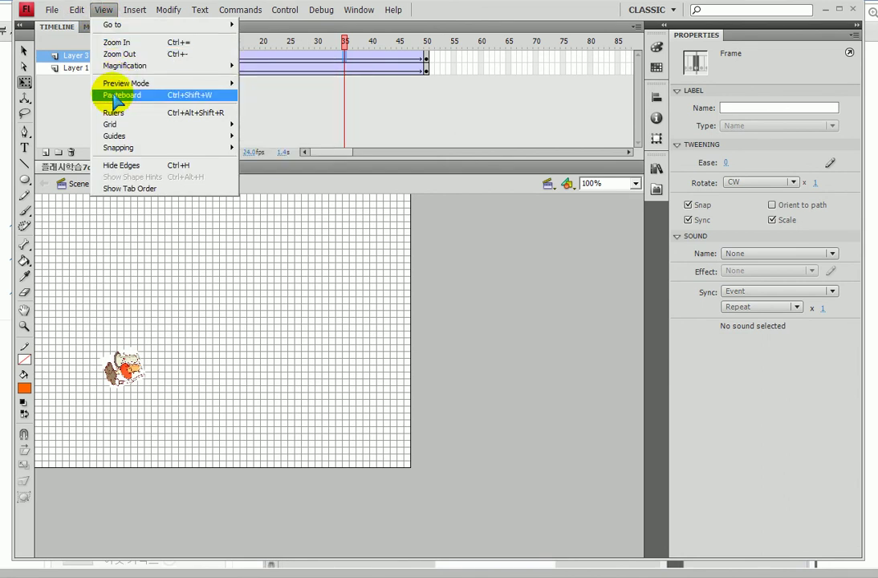
click(116, 96)
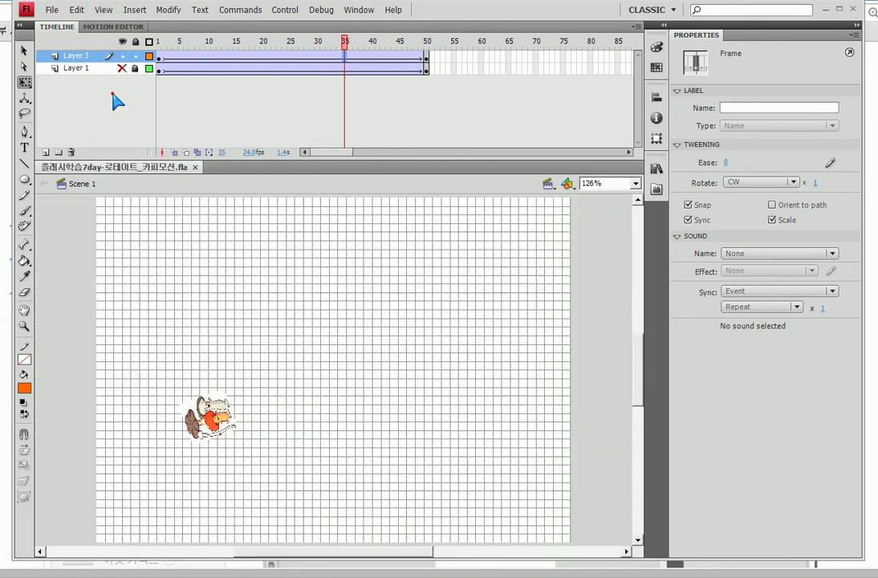
click(104, 10)
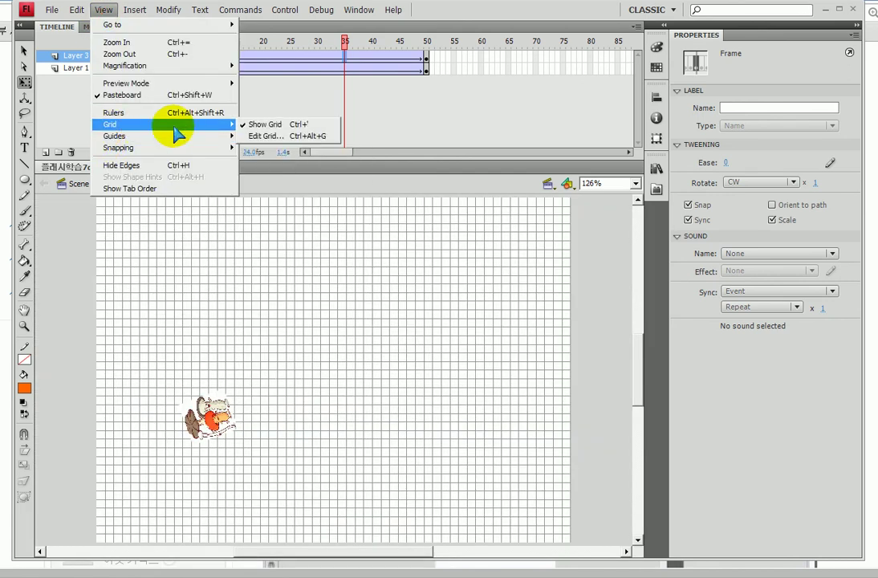
click(255, 123)
Step: Test the movie to check the small mushroom's rotation around the stage center
key(ctrl+Return)
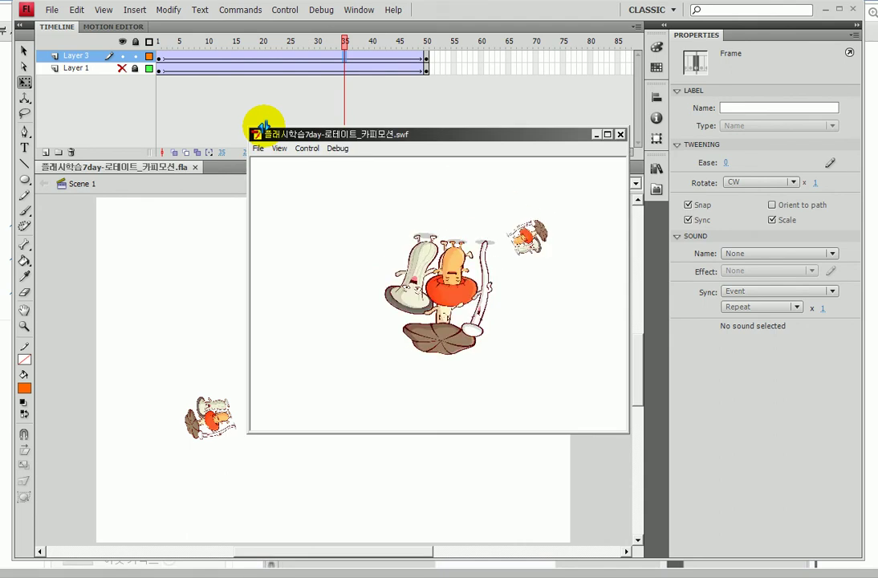